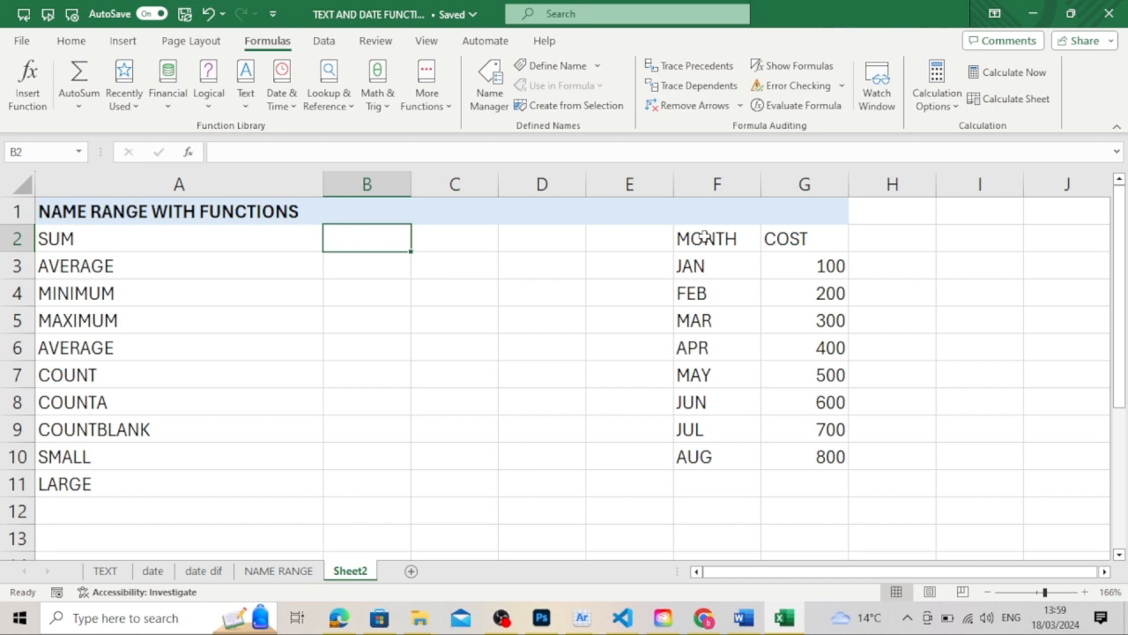
- Name the month cells F3:F10, from JAN to AUG, as the range MONTH
left_click(830, 240)
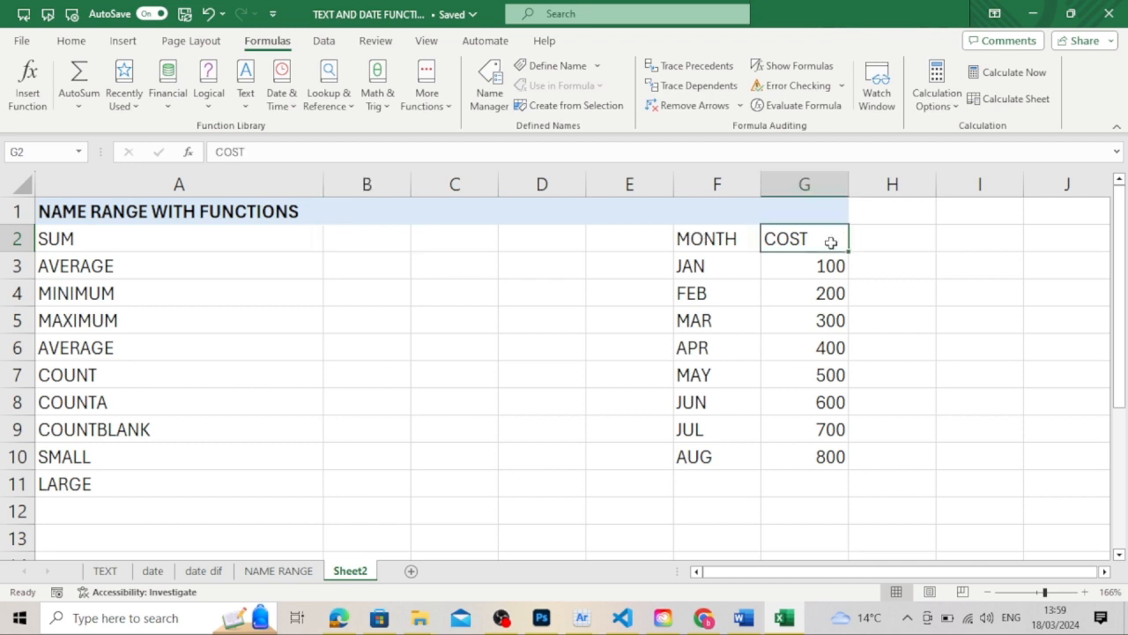
left_click(723, 237)
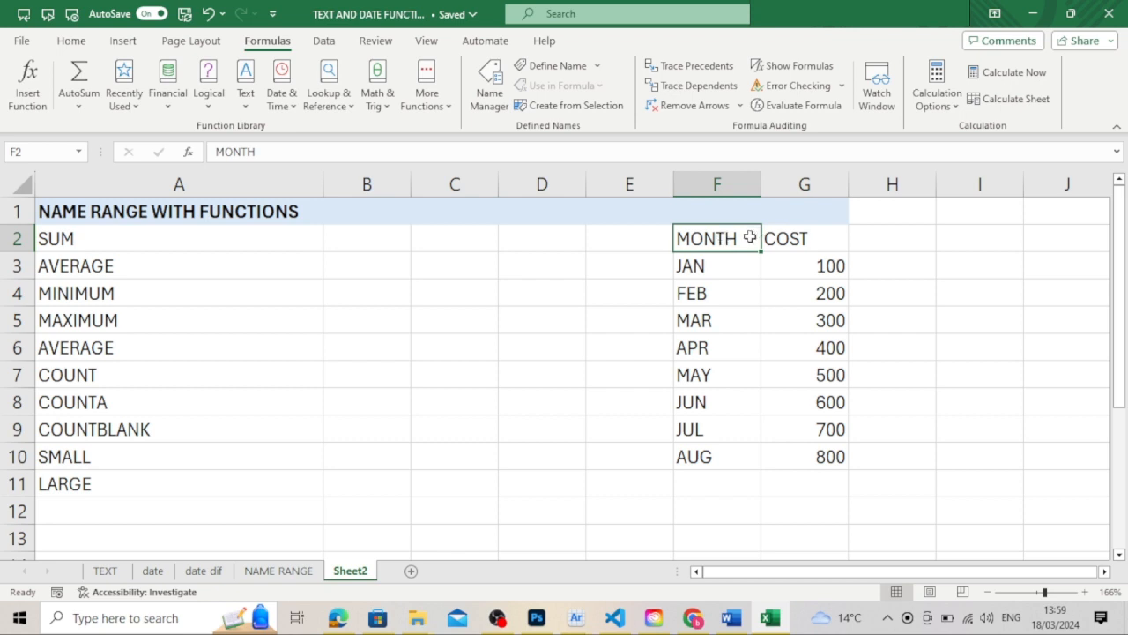
left_click(719, 260)
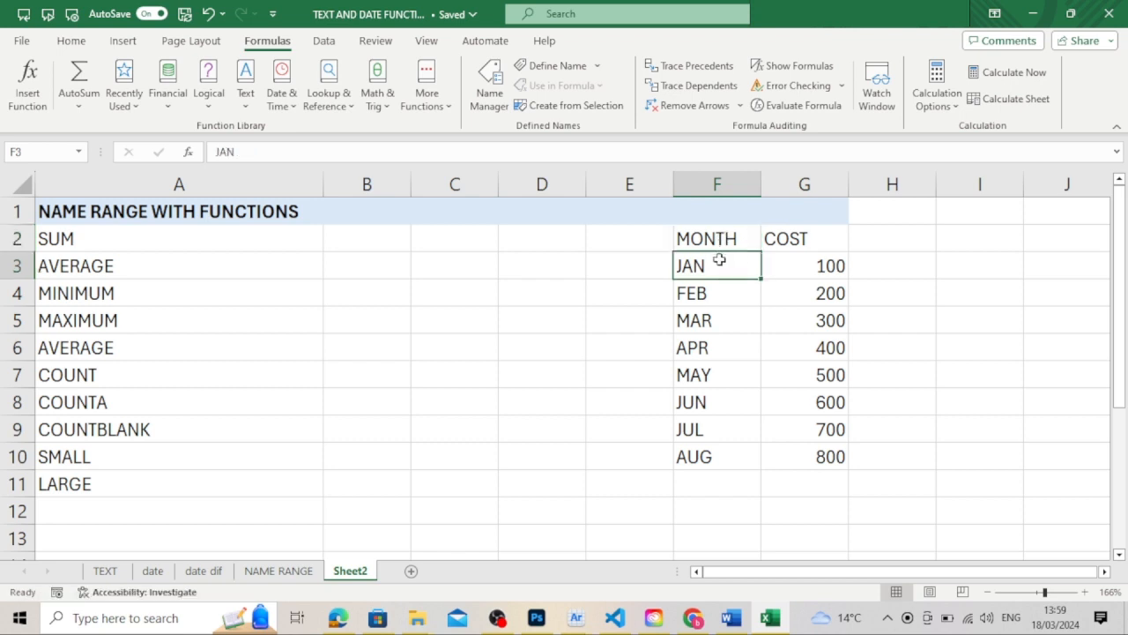
left_click_drag(719, 260, 735, 455)
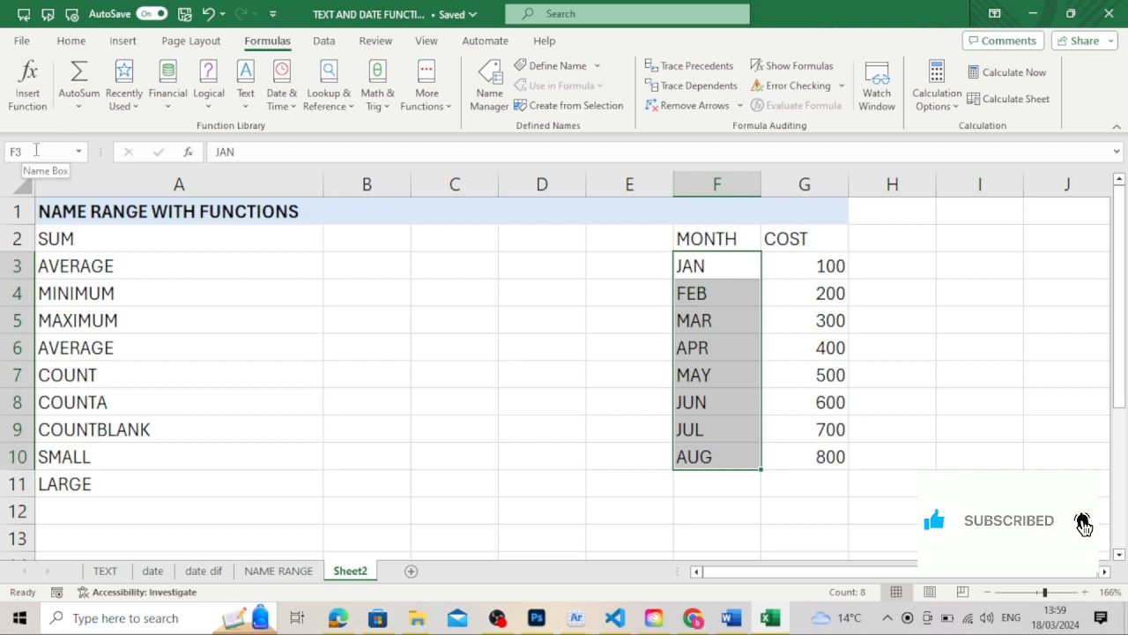
left_click(35, 152)
type("MONTH")
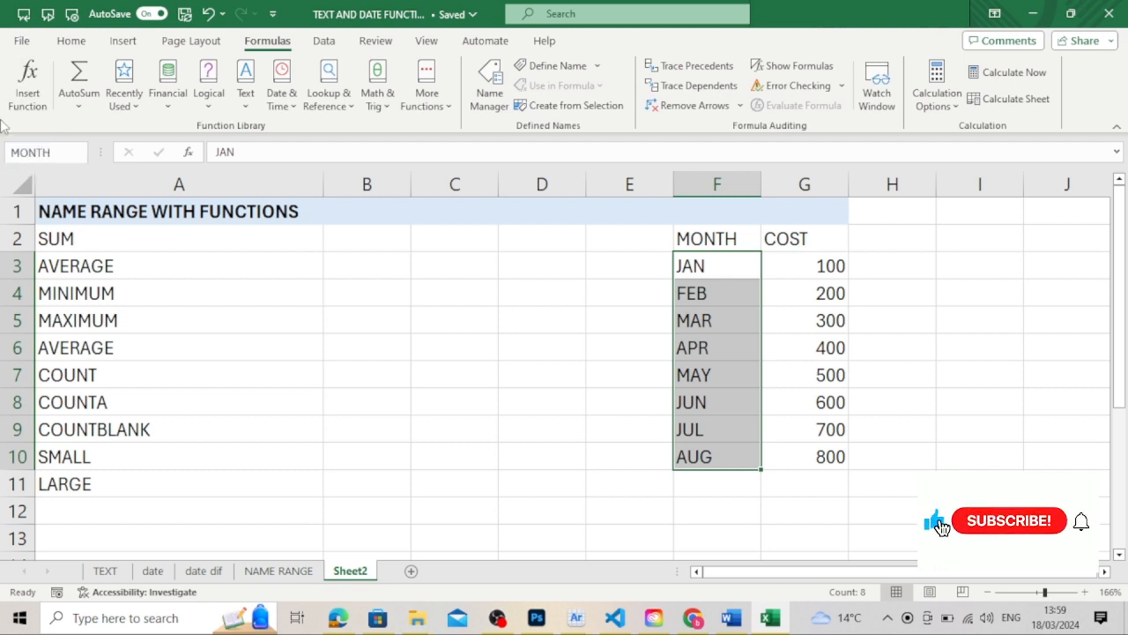
key("Return")
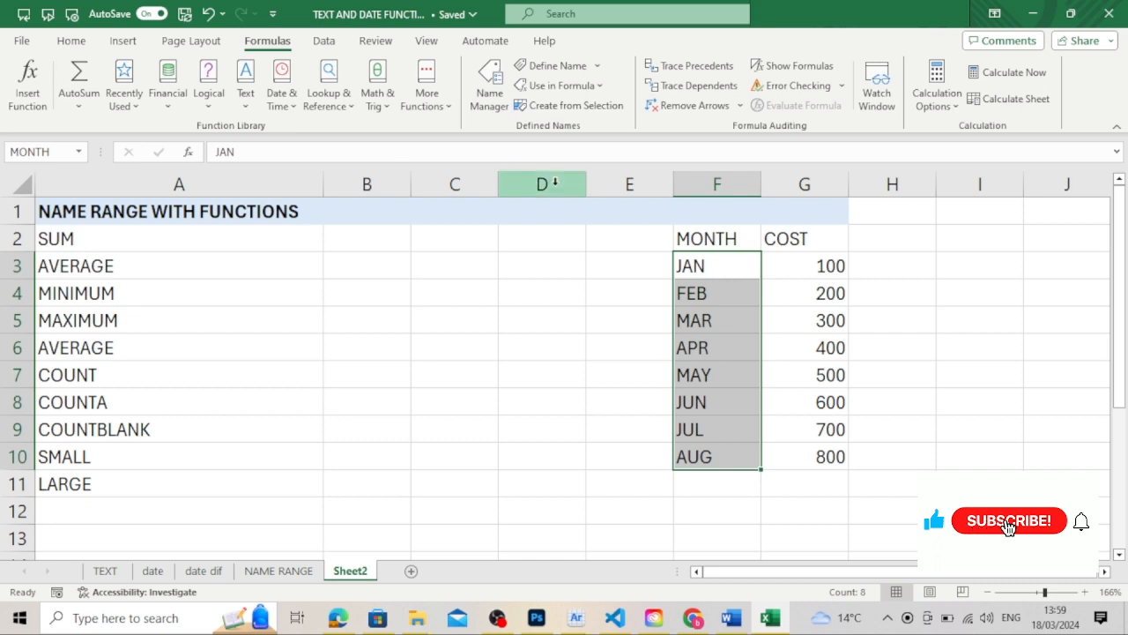
- Name the cost values in G3:G10 as the range COST
left_click_drag(806, 270, 808, 458)
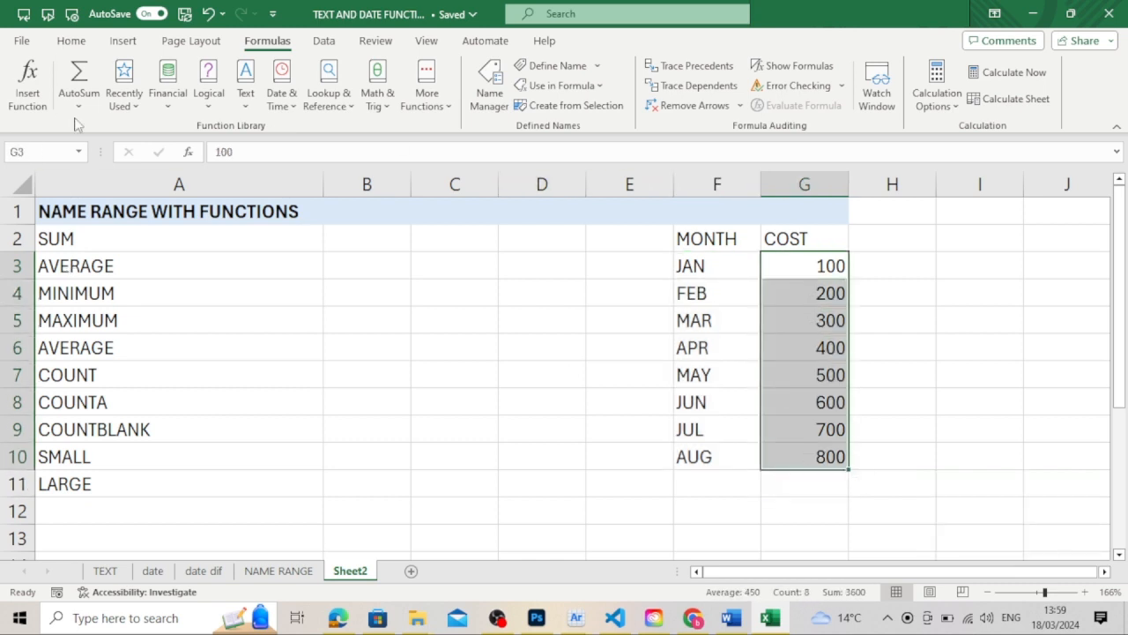
left_click(48, 151)
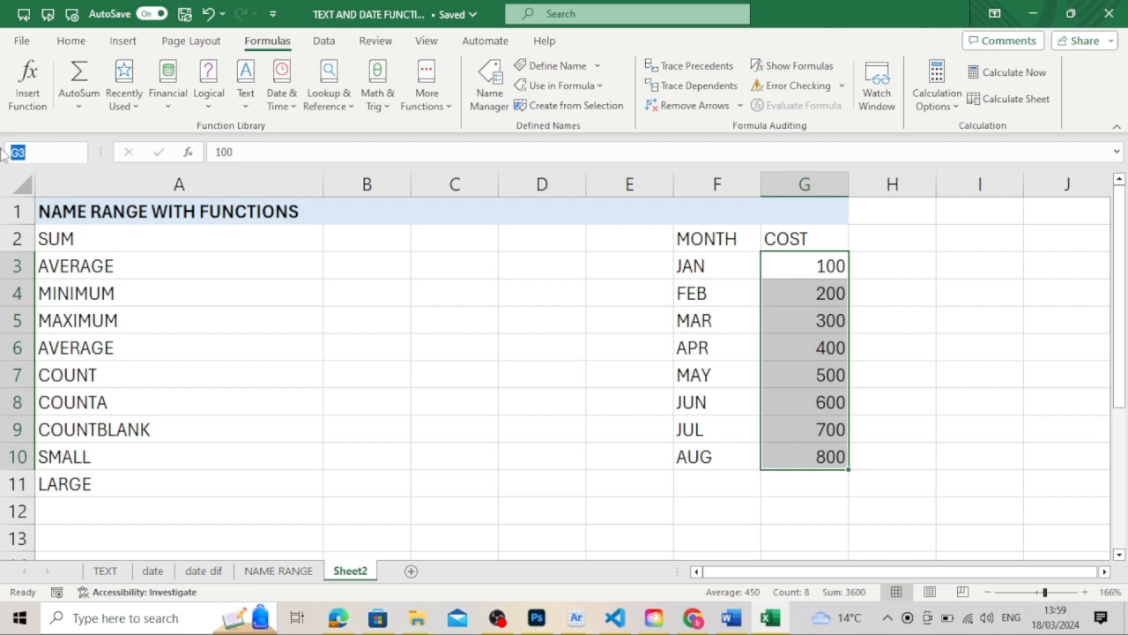
type("COST")
key("Return")
left_click(517, 239)
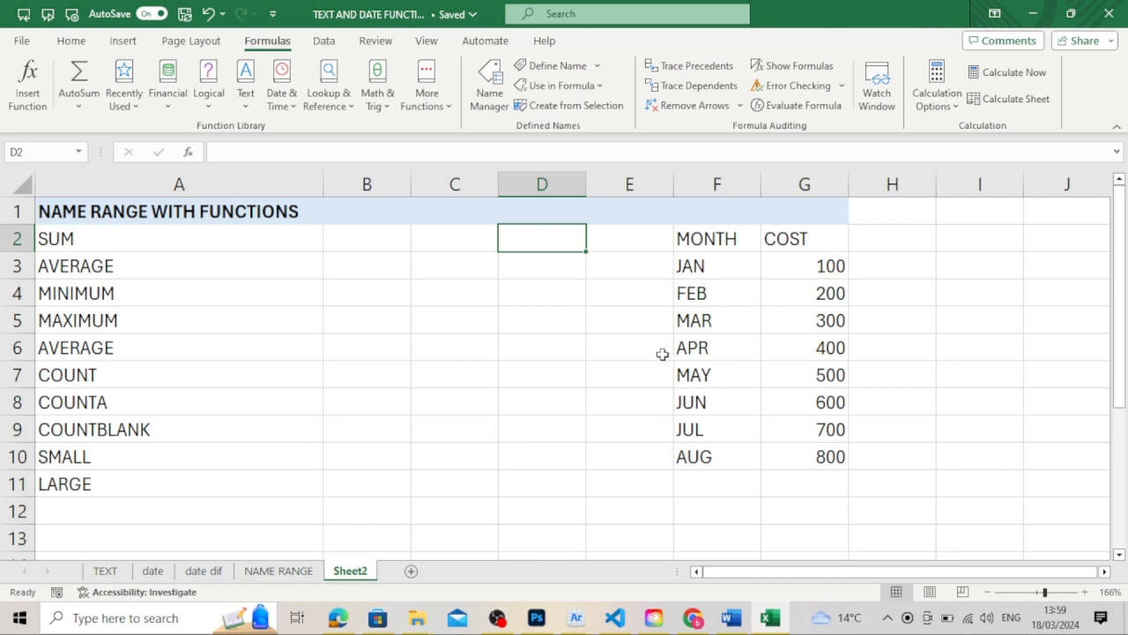
- Enter the formula =SUM(COST) in cell B2 beside the SUM label
left_click(353, 235)
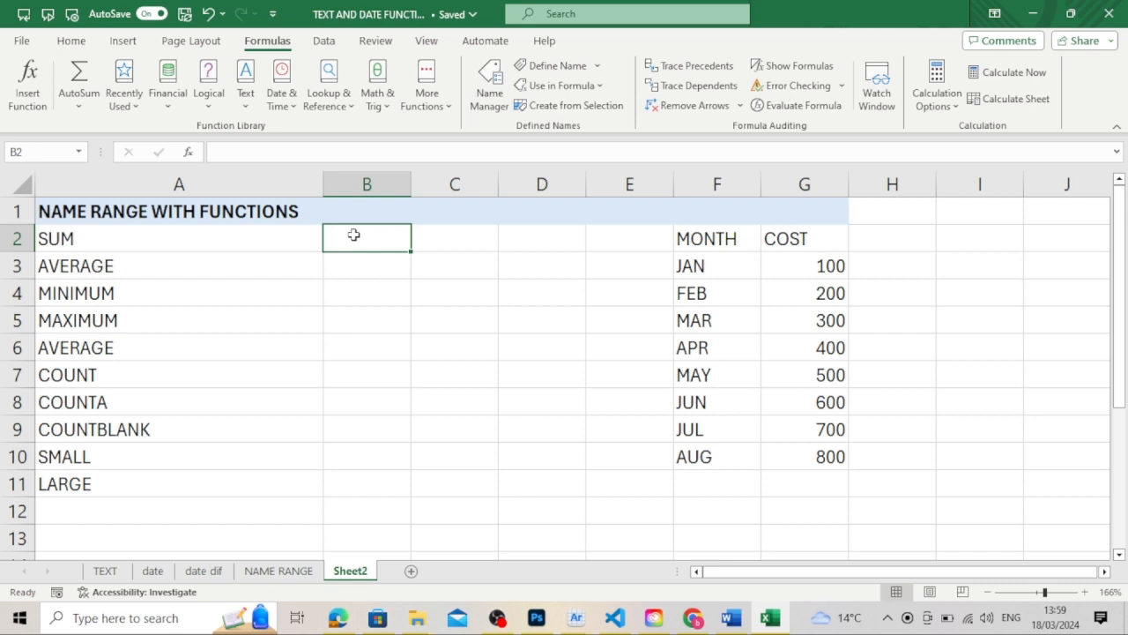
type("=")
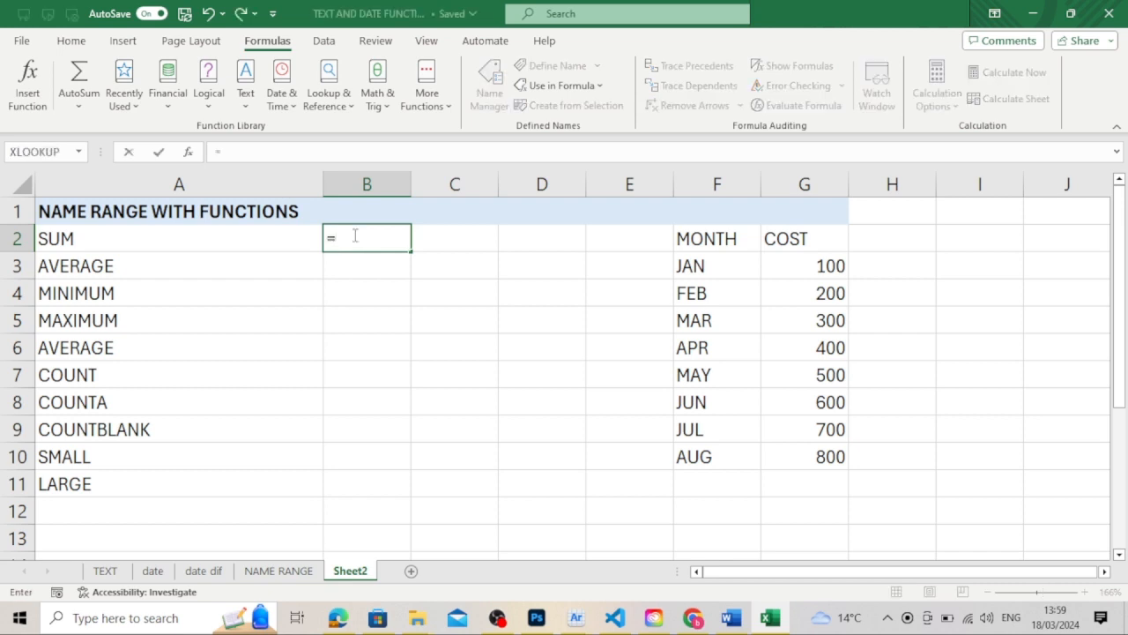
type("SUM(")
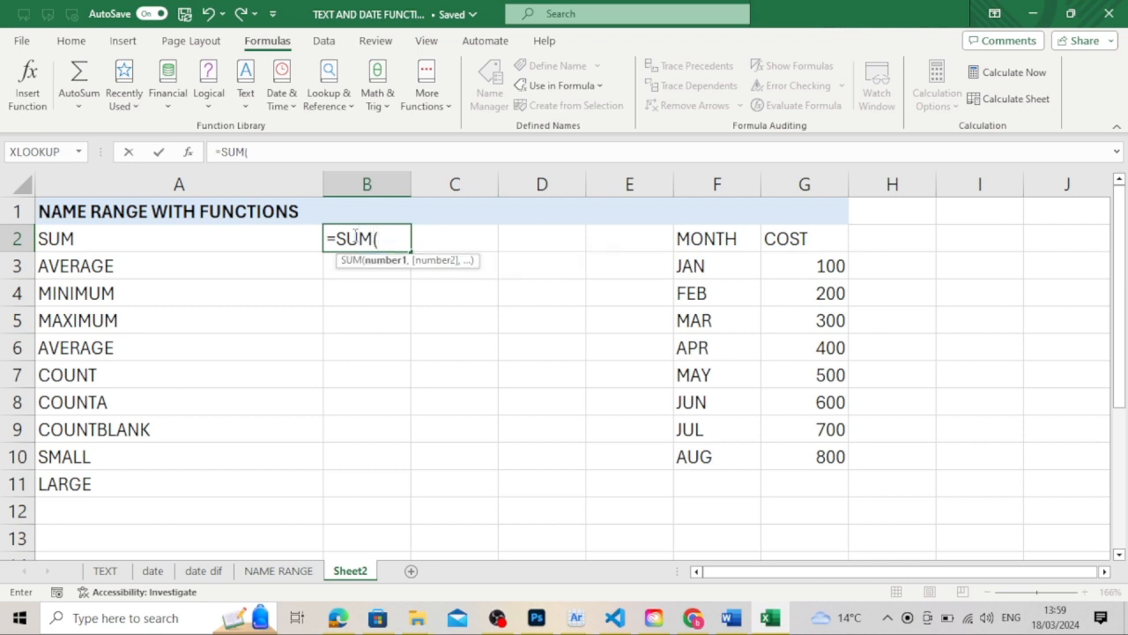
type("COST")
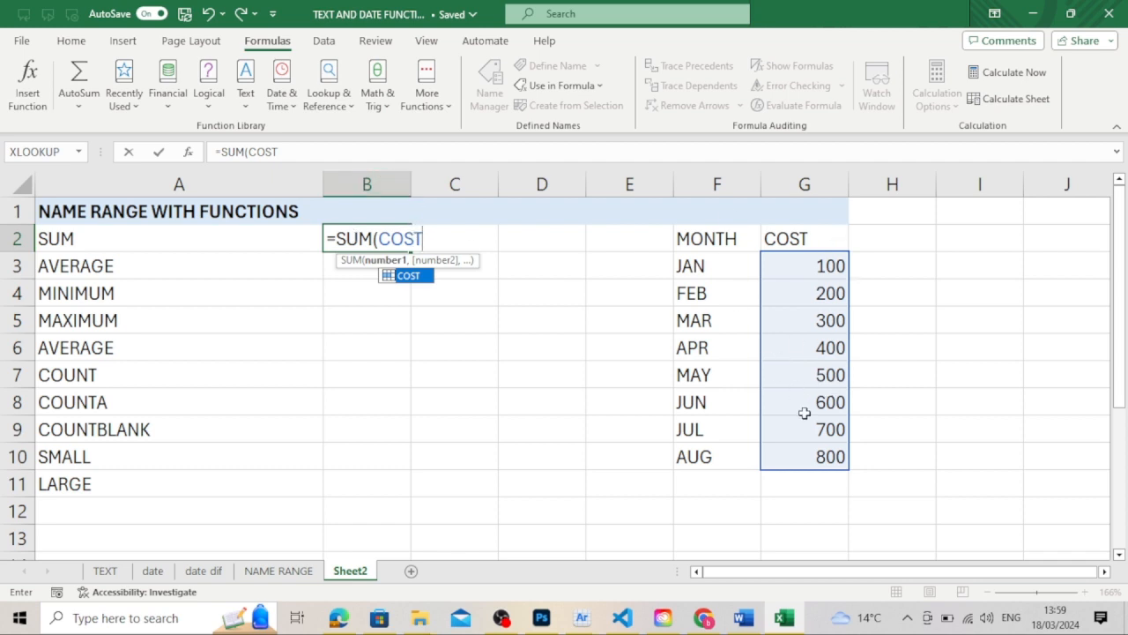
type(")")
key("Return")
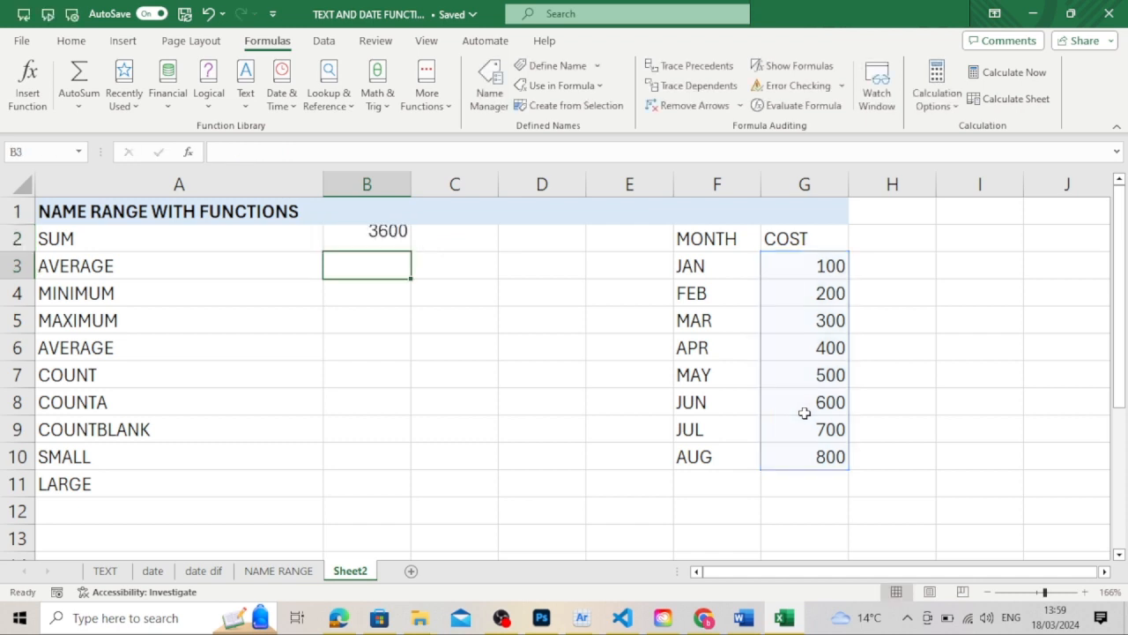
left_click(360, 234)
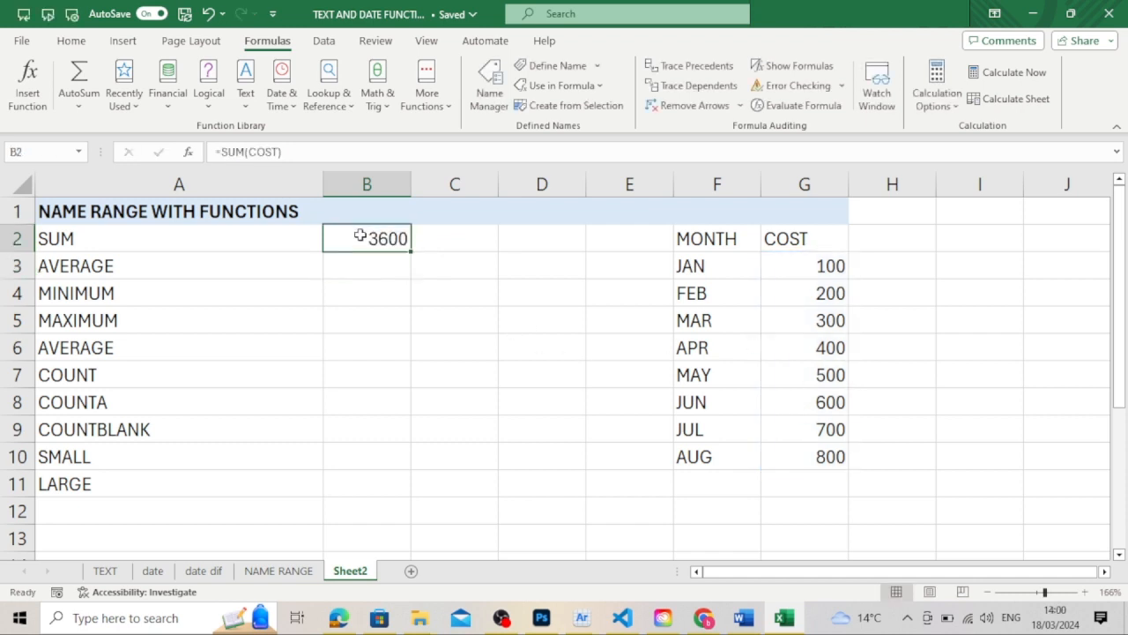
- Total the cost column in G11 with AutoSum, using the named range as =SUM(COST)
left_click(789, 475)
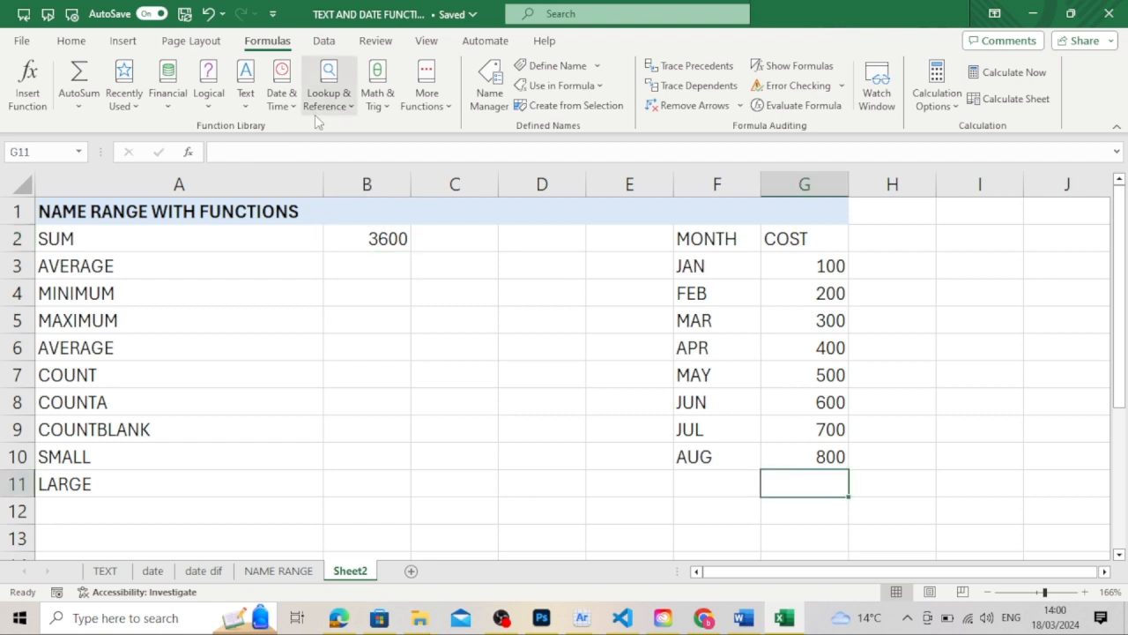
left_click(77, 71)
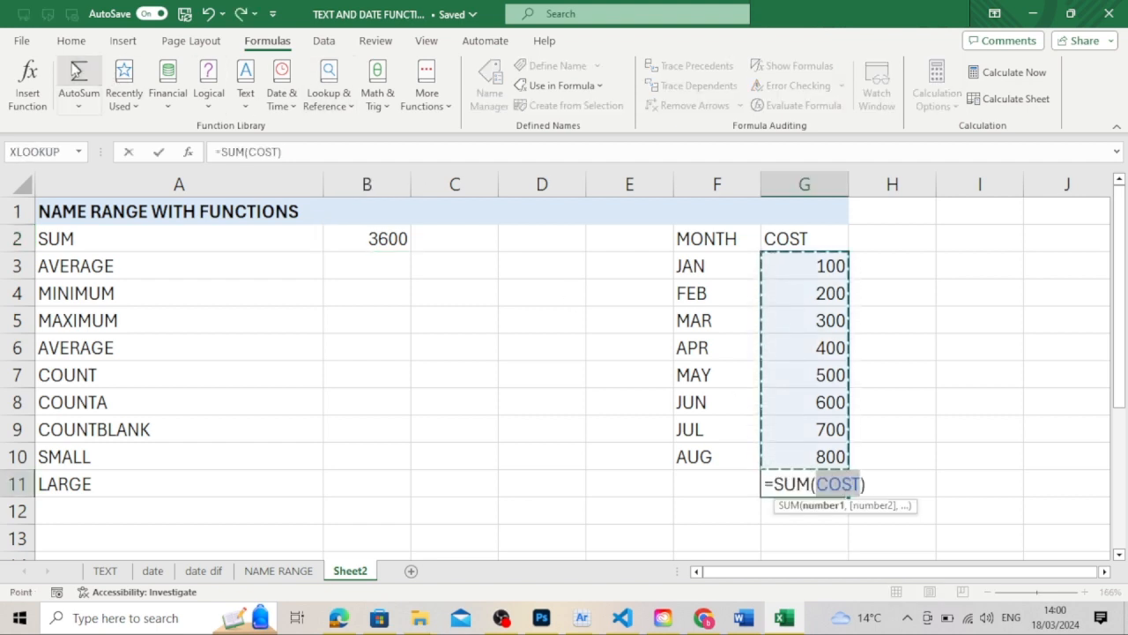
key("Return")
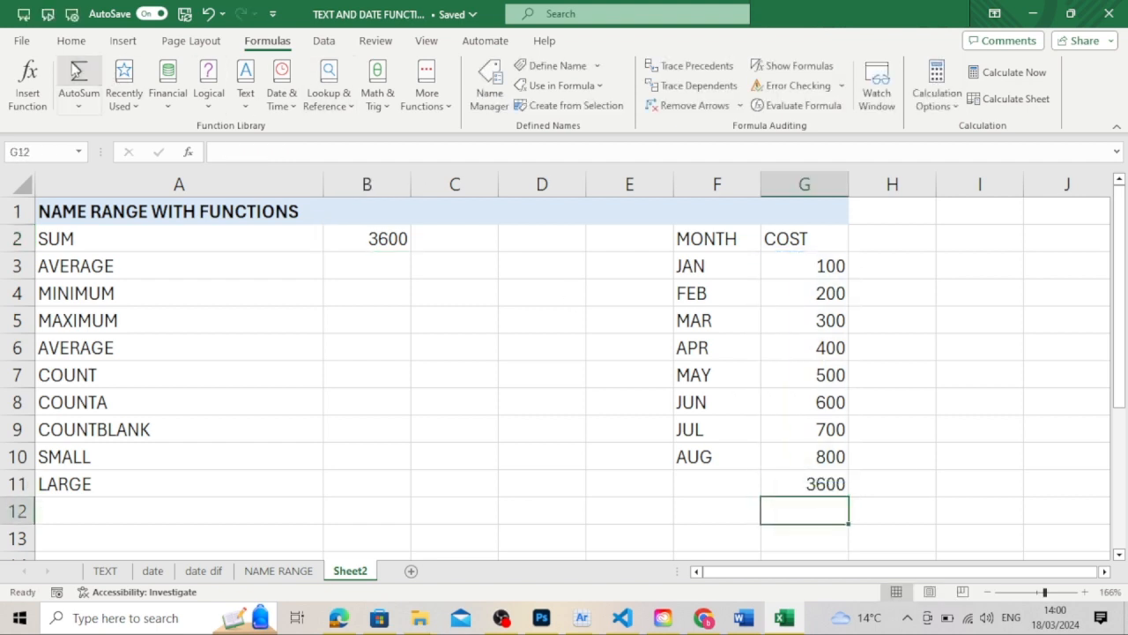
left_click(817, 490)
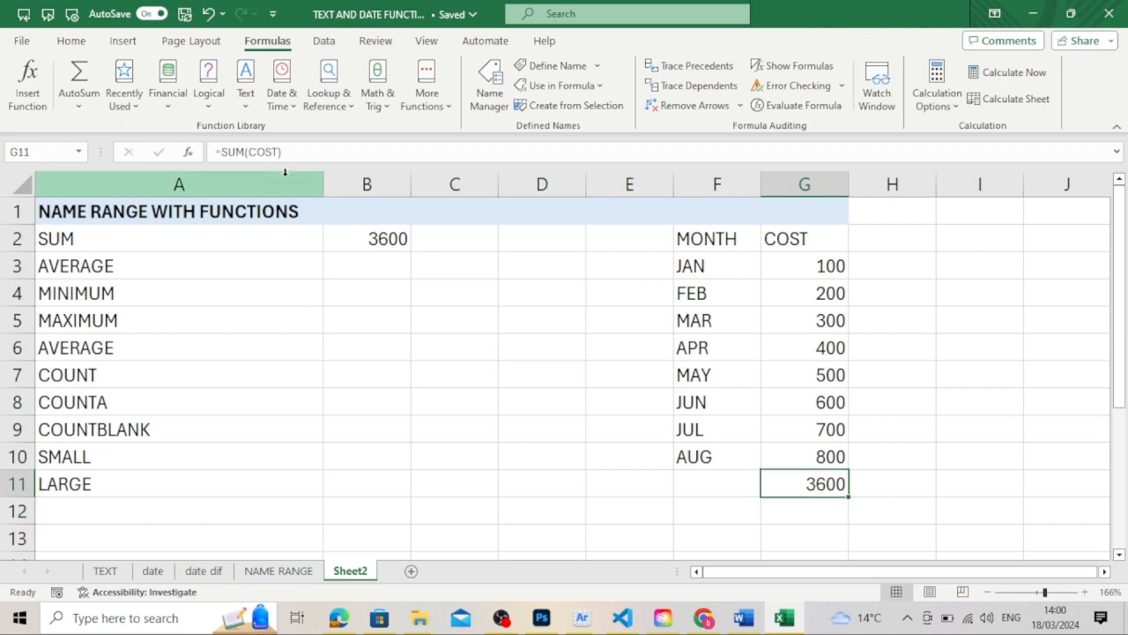
- Enter the formula =AVERAGE(COST) in cell B3 beside the first AVERAGE label
left_click(331, 263)
type("=")
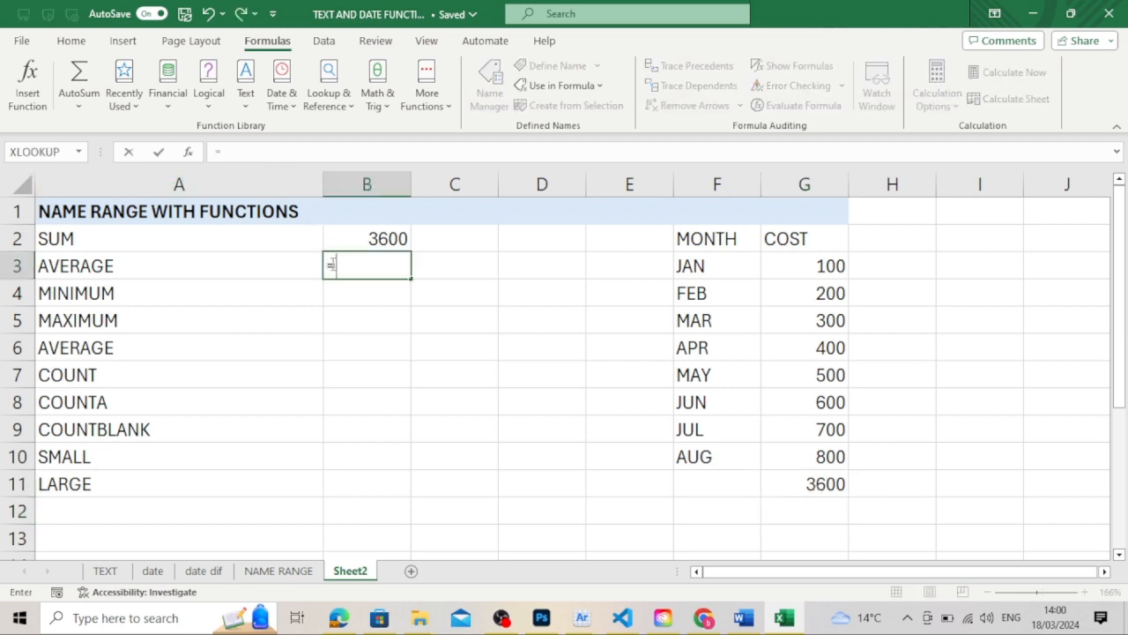
type("AVERA")
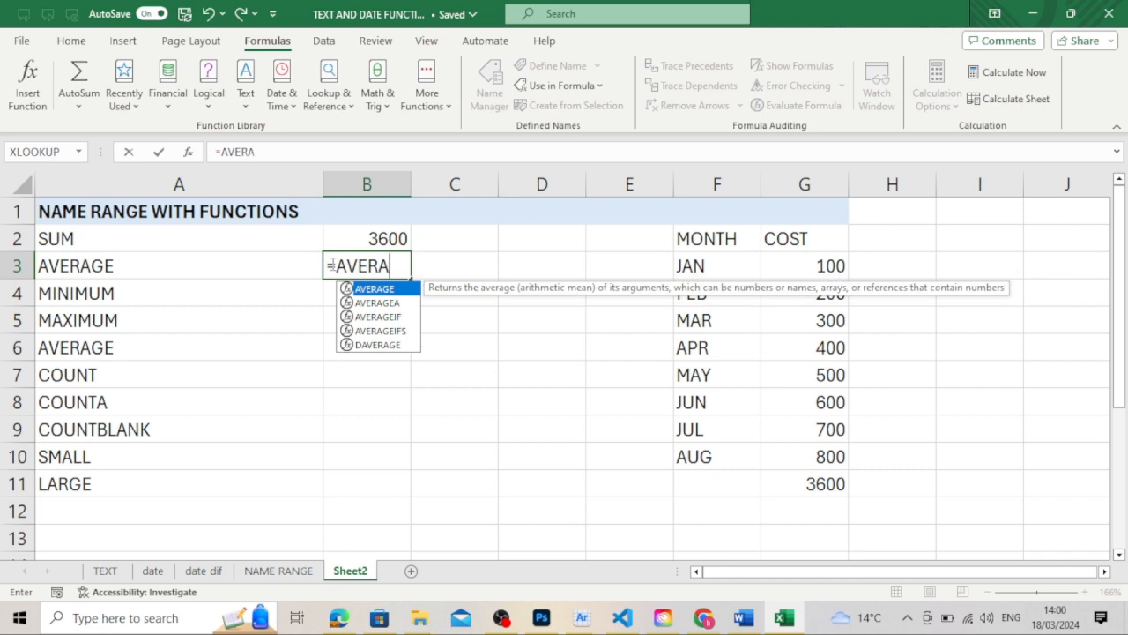
type("GE(")
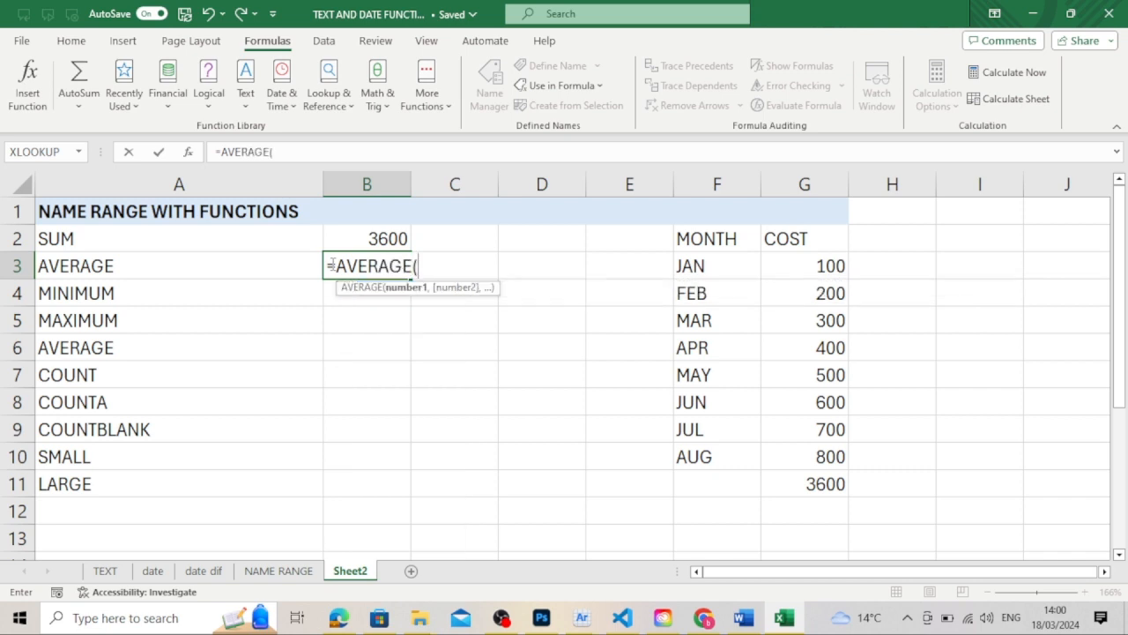
type("COST")
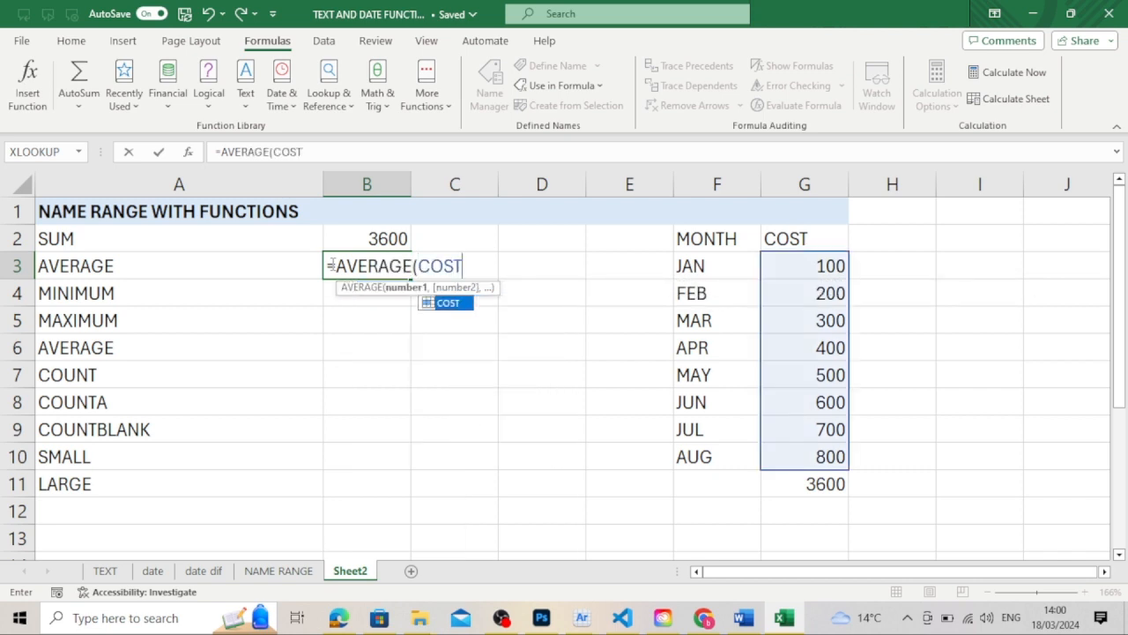
type(")")
key("Return")
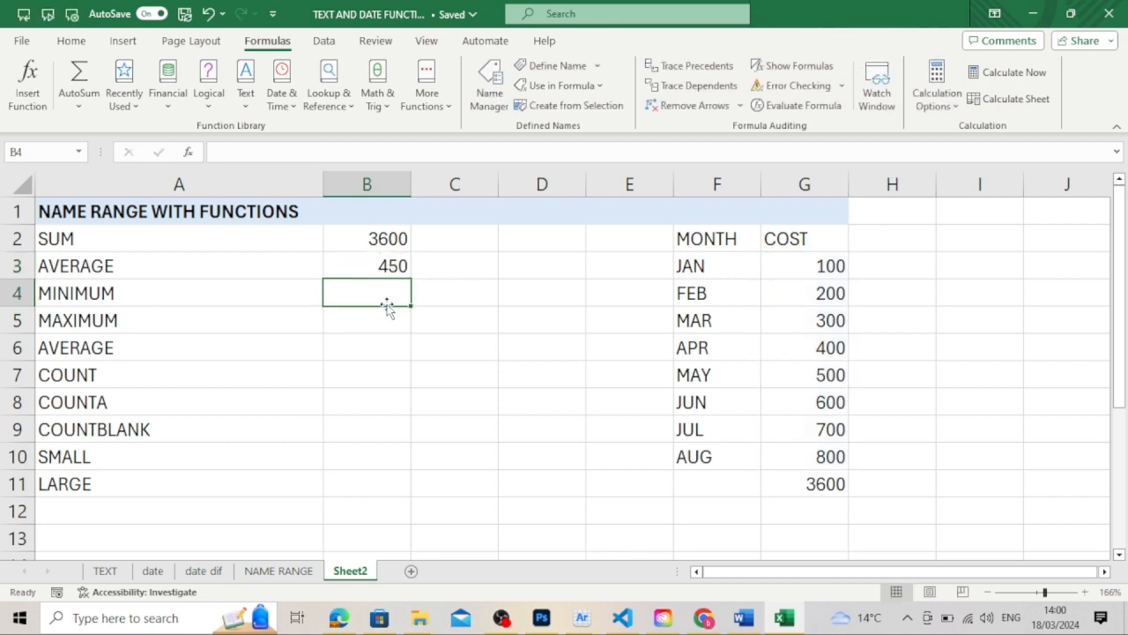
- Enter the formula =MIN(COST) in cell B4 beside the MINIMUM label
type("=MIN")
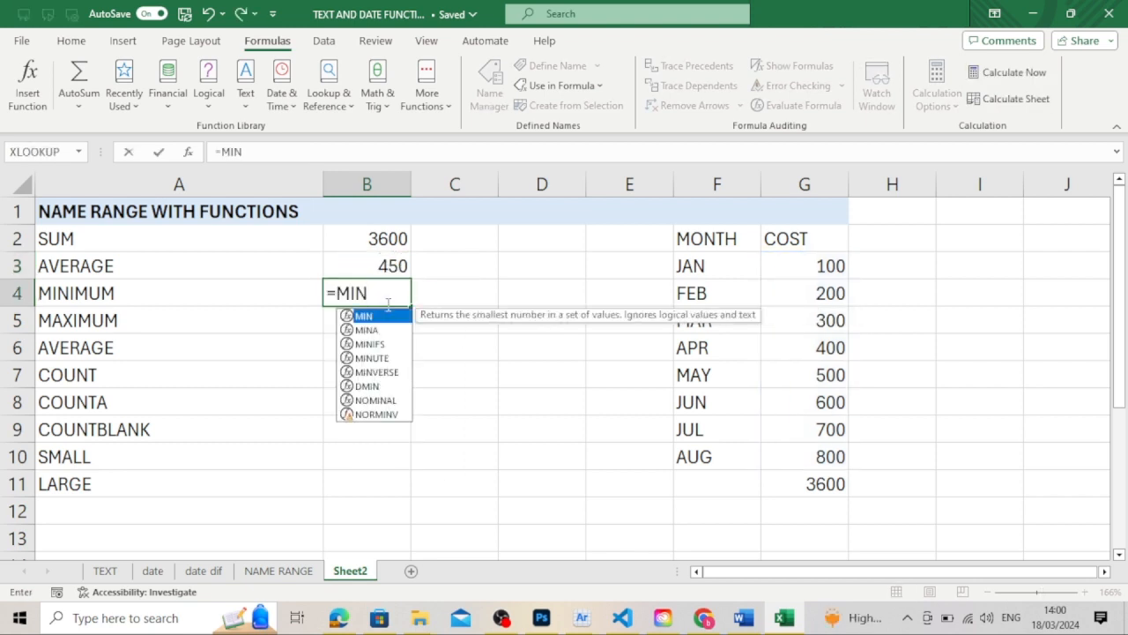
type("(COST")
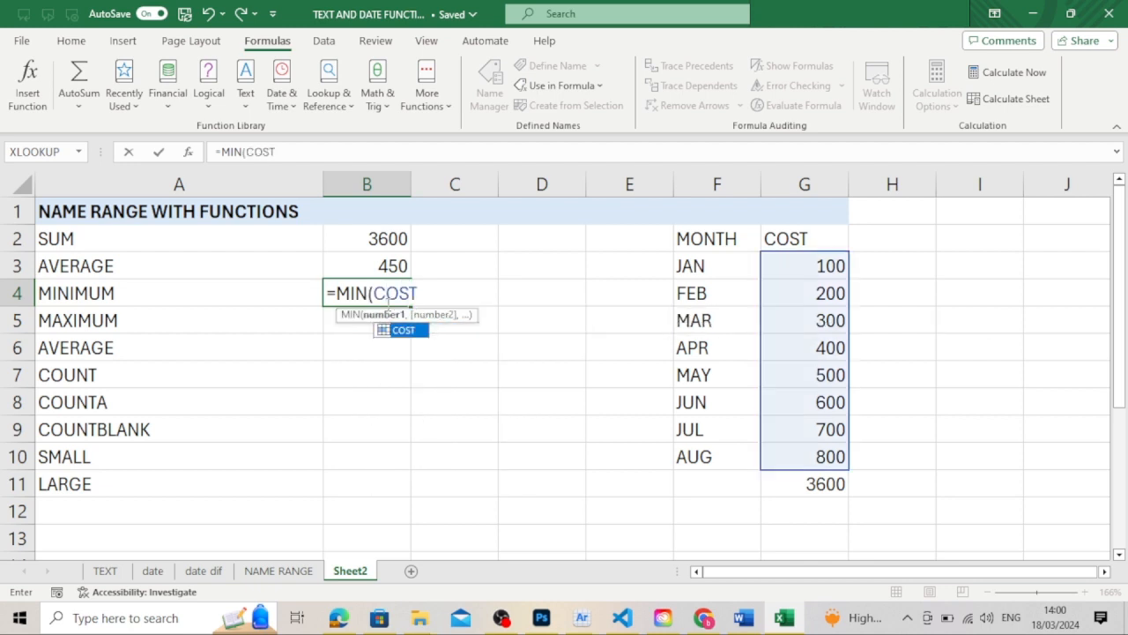
type(")")
key("Return")
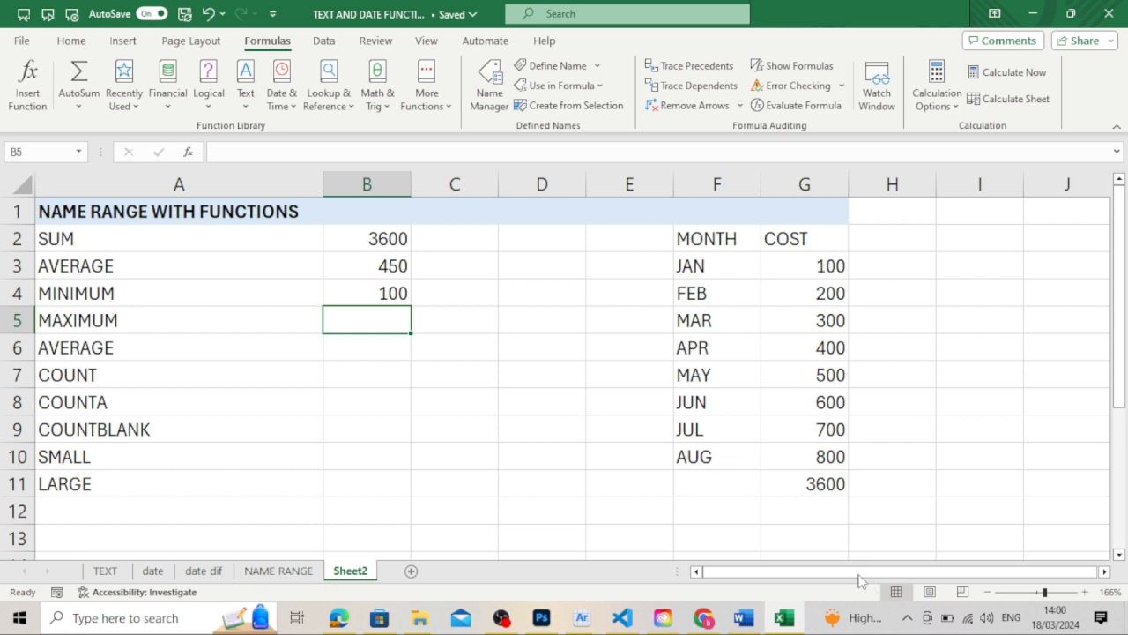
- Enter the formula =MAX(COST) in cell B5 beside the MAXIMUM label
type("=")
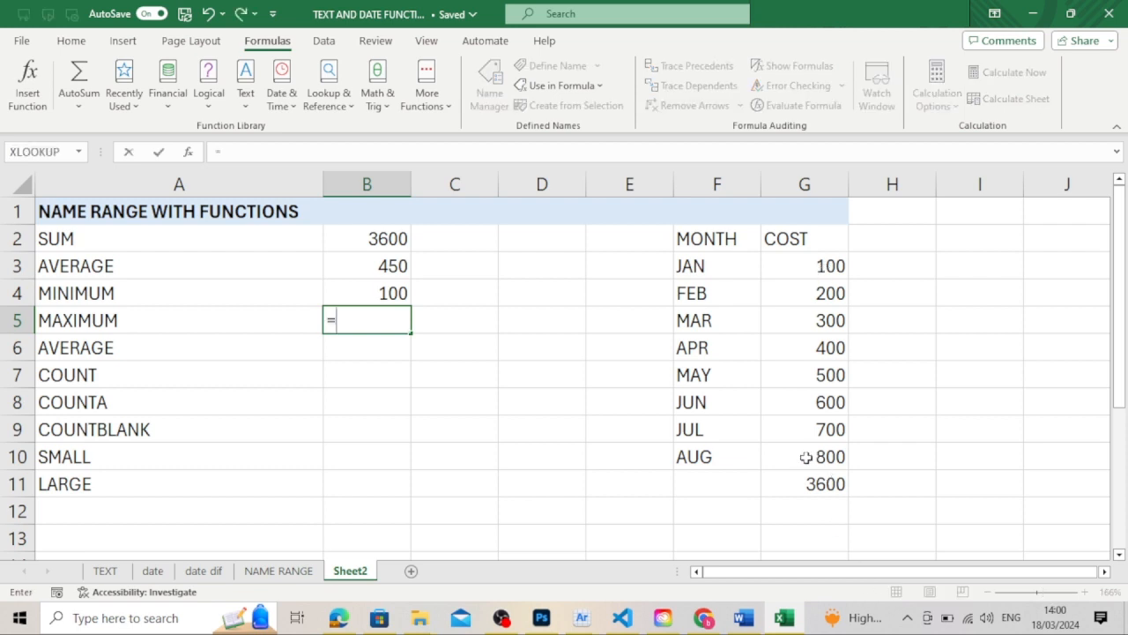
type("MAX")
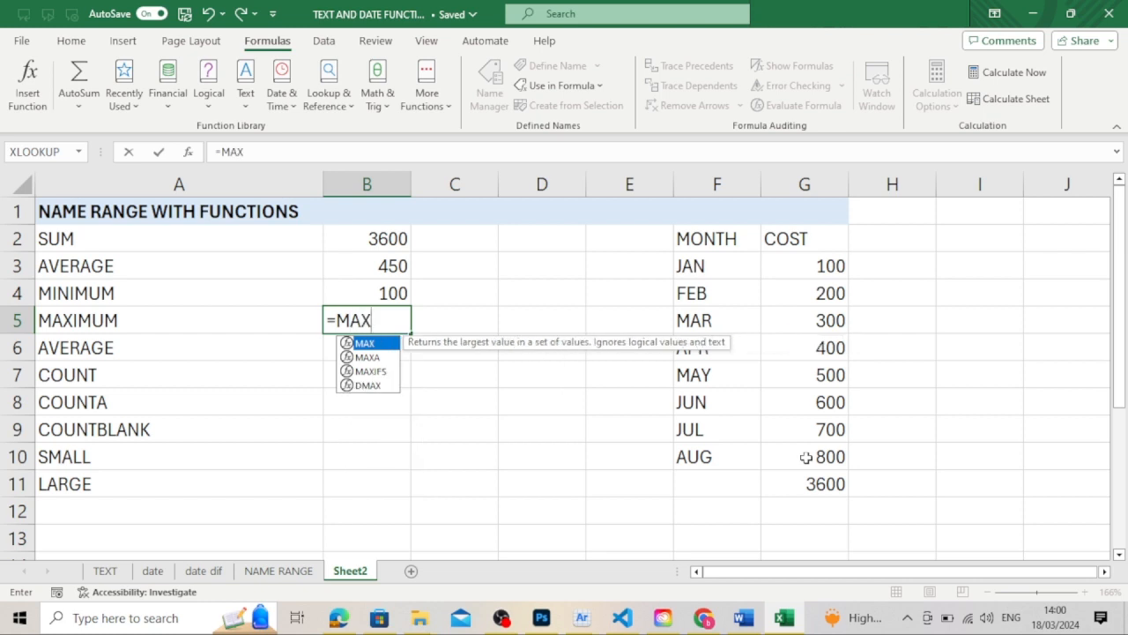
type("(COST")
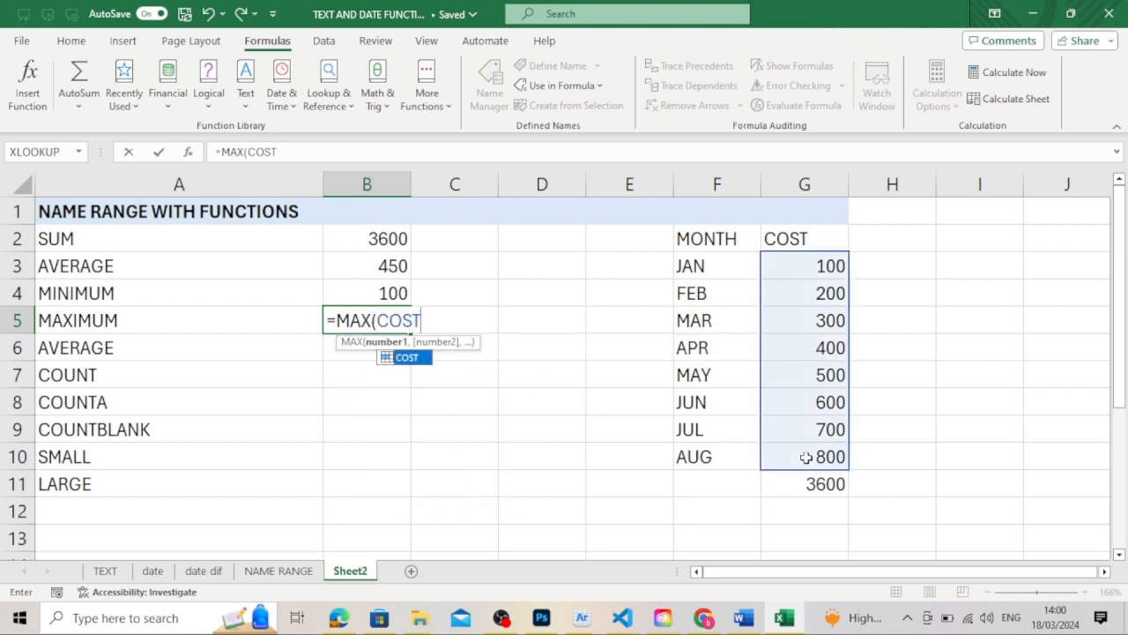
type(")")
key("Return")
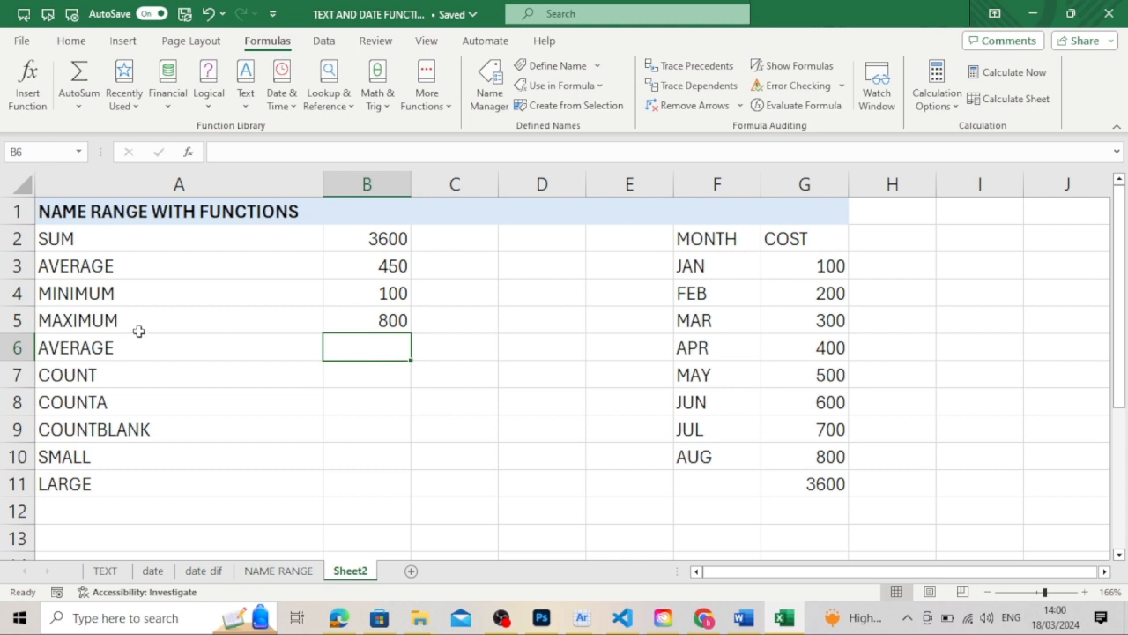
- Move the labels COUNT to LARGE from A7:A11 up to A6:A10, overwriting the duplicate AVERAGE label
left_click(68, 374)
left_click_drag(67, 373, 65, 480)
key("ctrl+c")
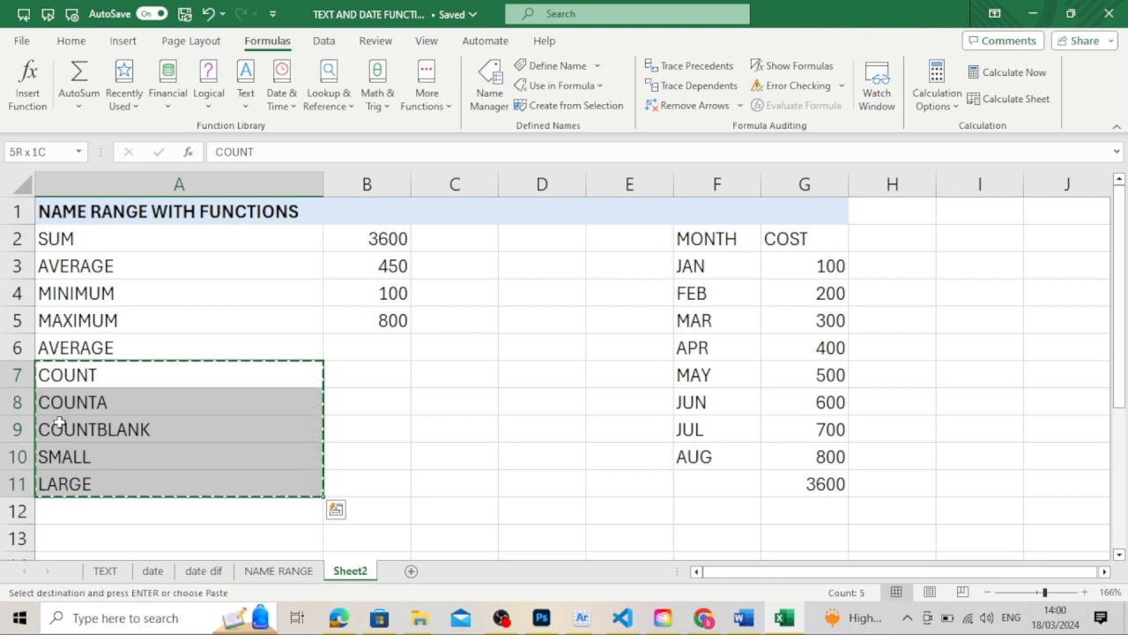
left_click(90, 348)
key("ctrl+v")
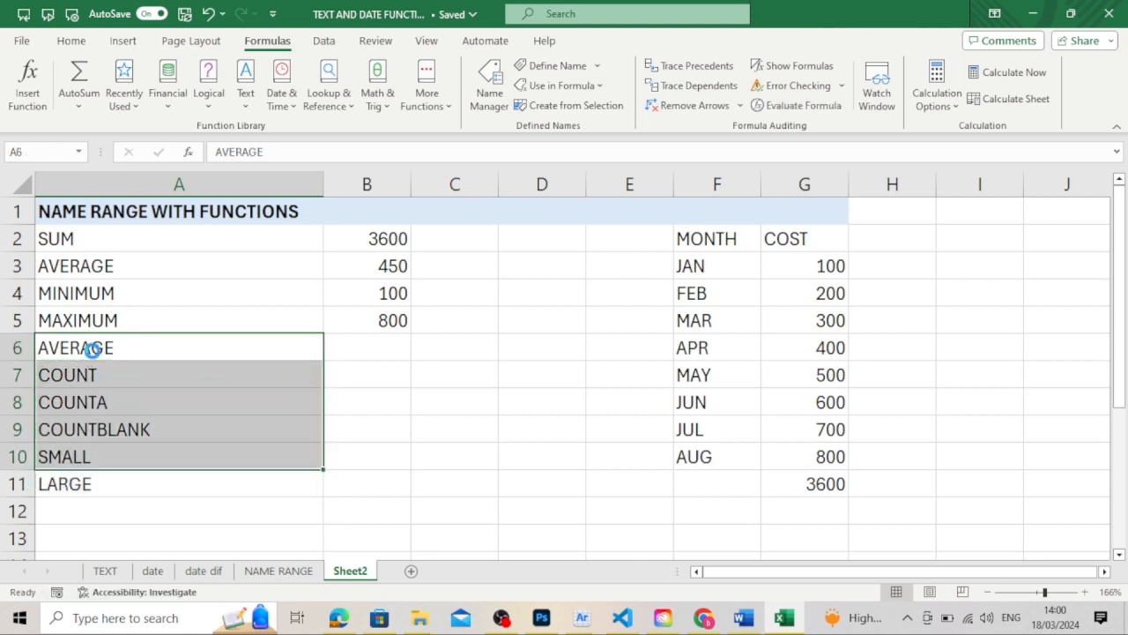
- Enter the formula =COUNT(COST) in cell B6 beside the COUNT label
left_click(379, 336)
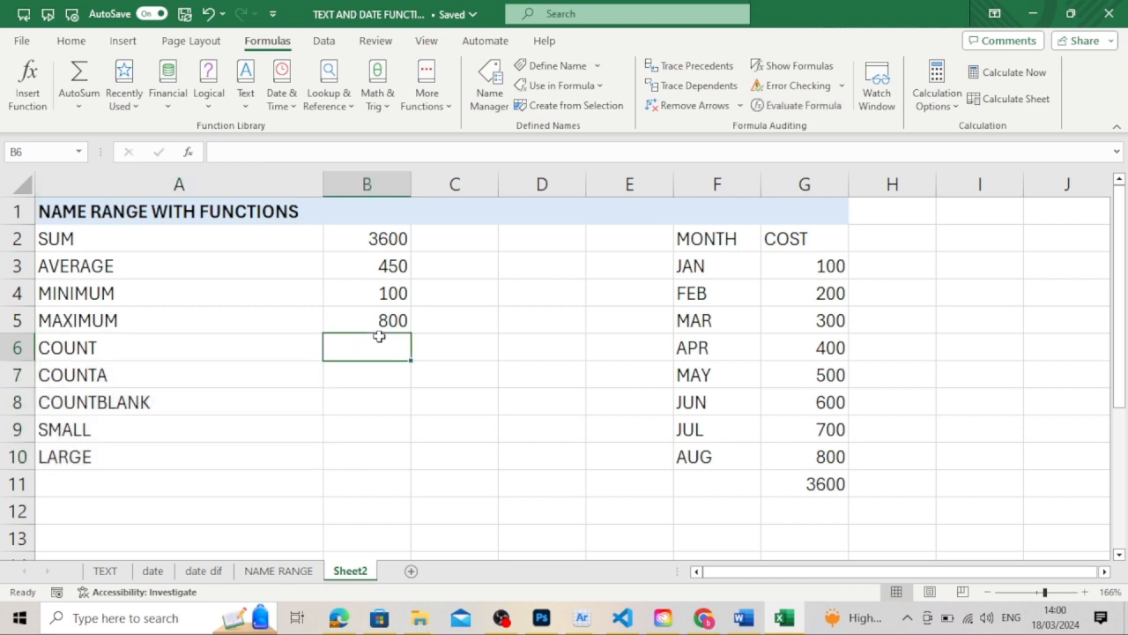
type("=")
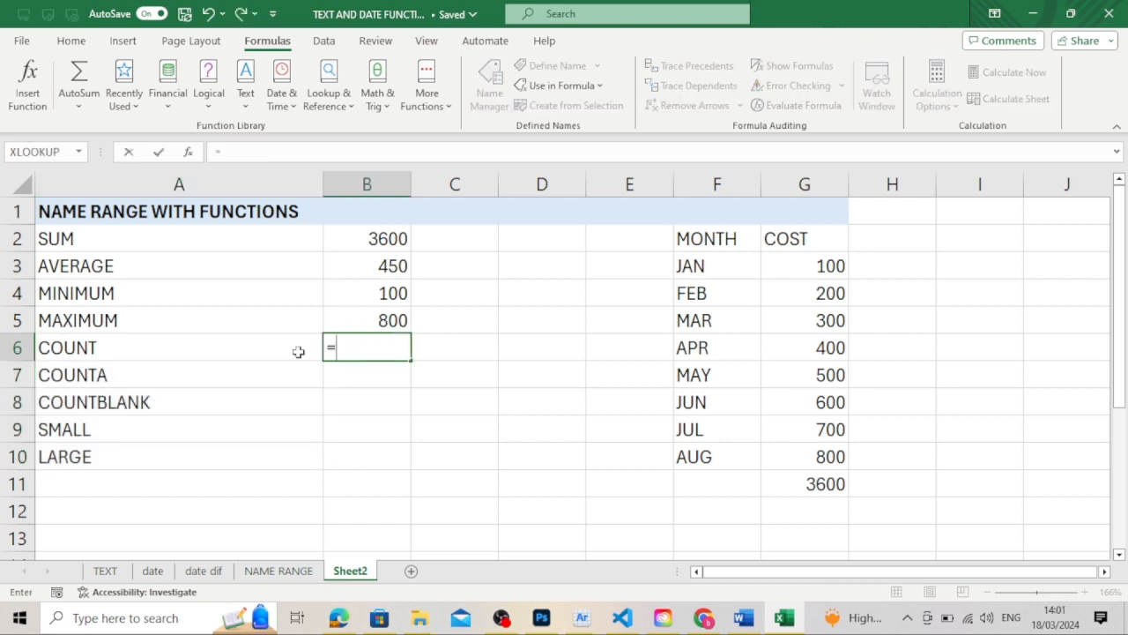
type("COUNT")
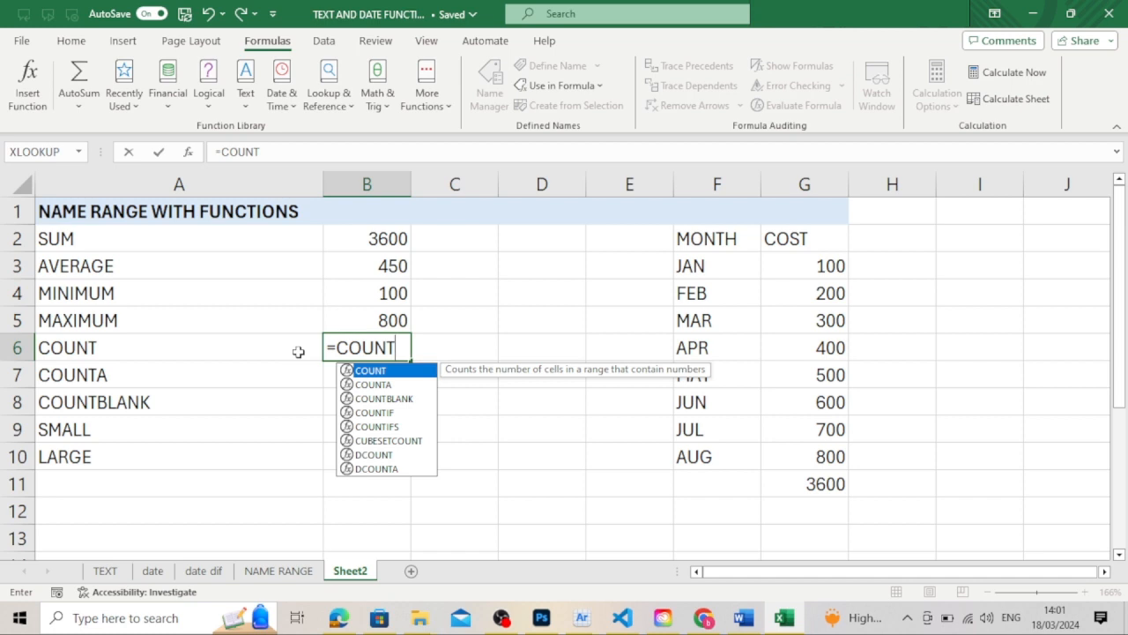
type("(COS")
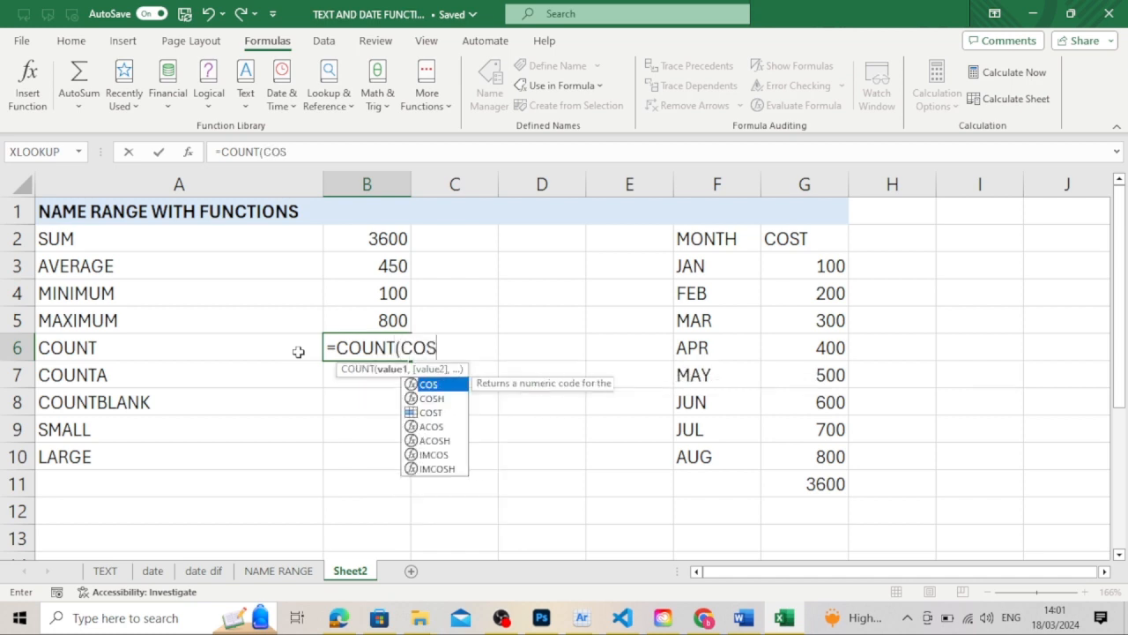
type("T)")
key("Return")
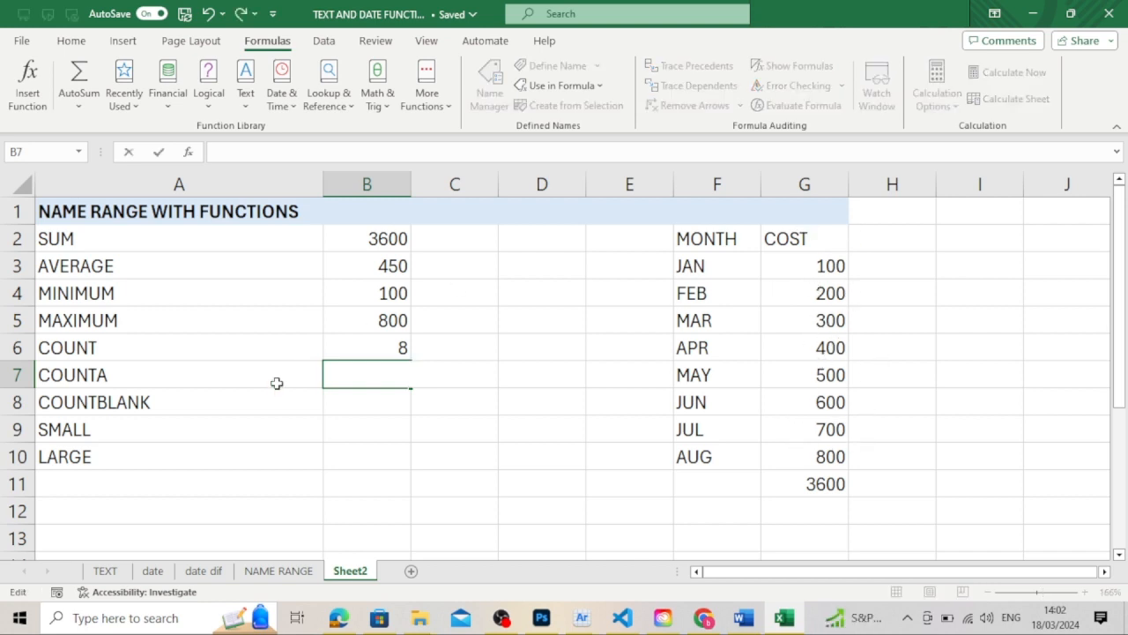
left_click(339, 349)
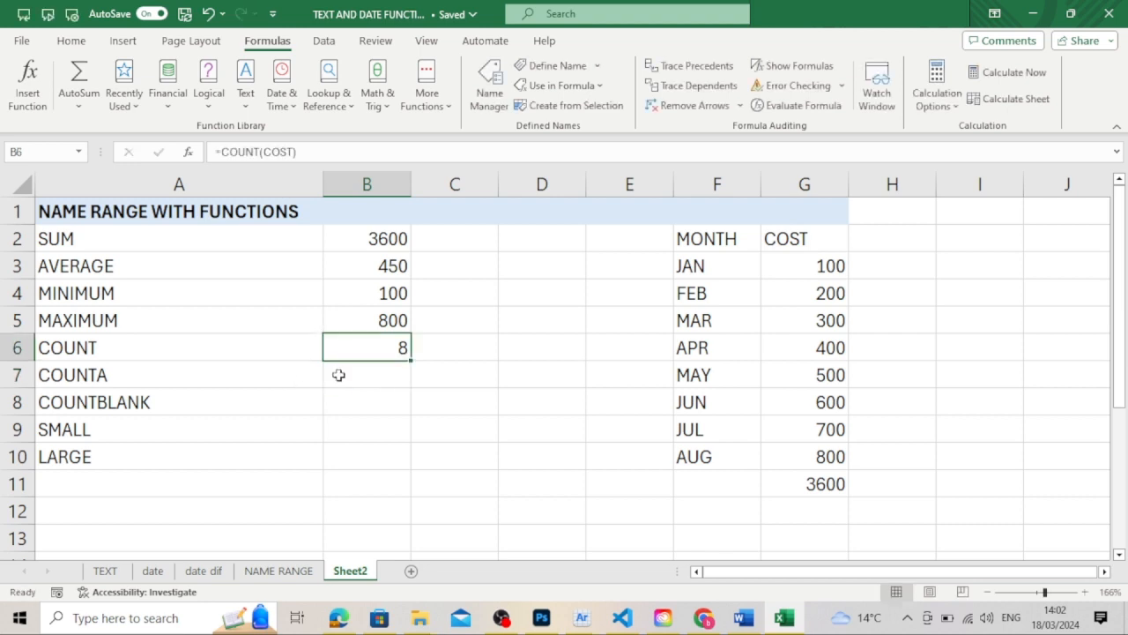
- Enter the formula =COUNT(MONTH) in cell B7 beside the COUNTA label
left_click(338, 374)
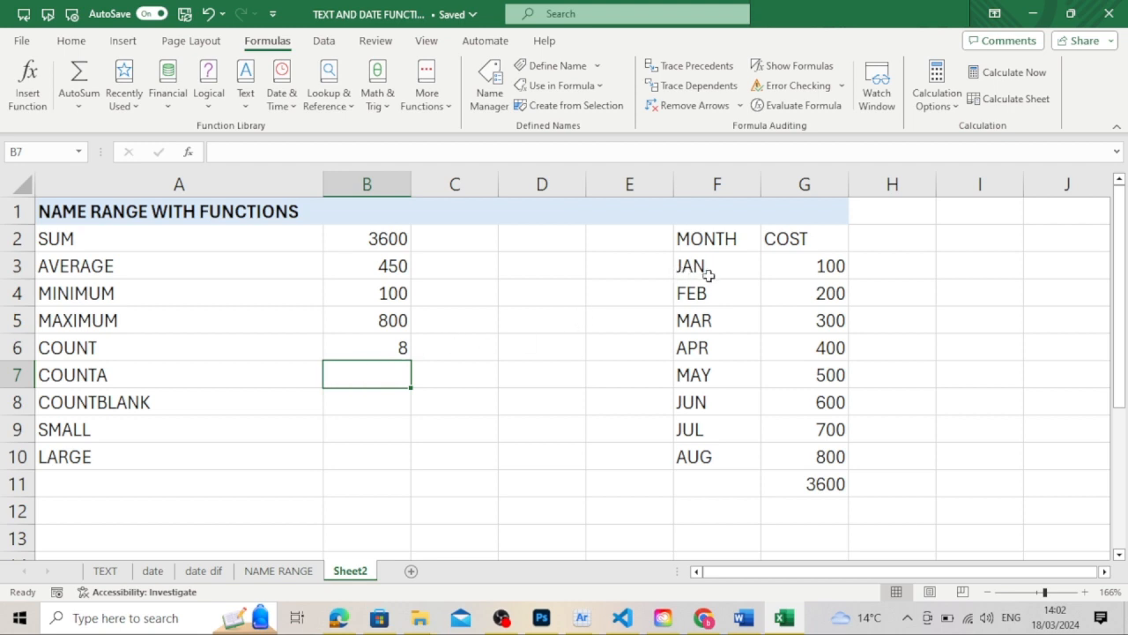
type("=MOTN")
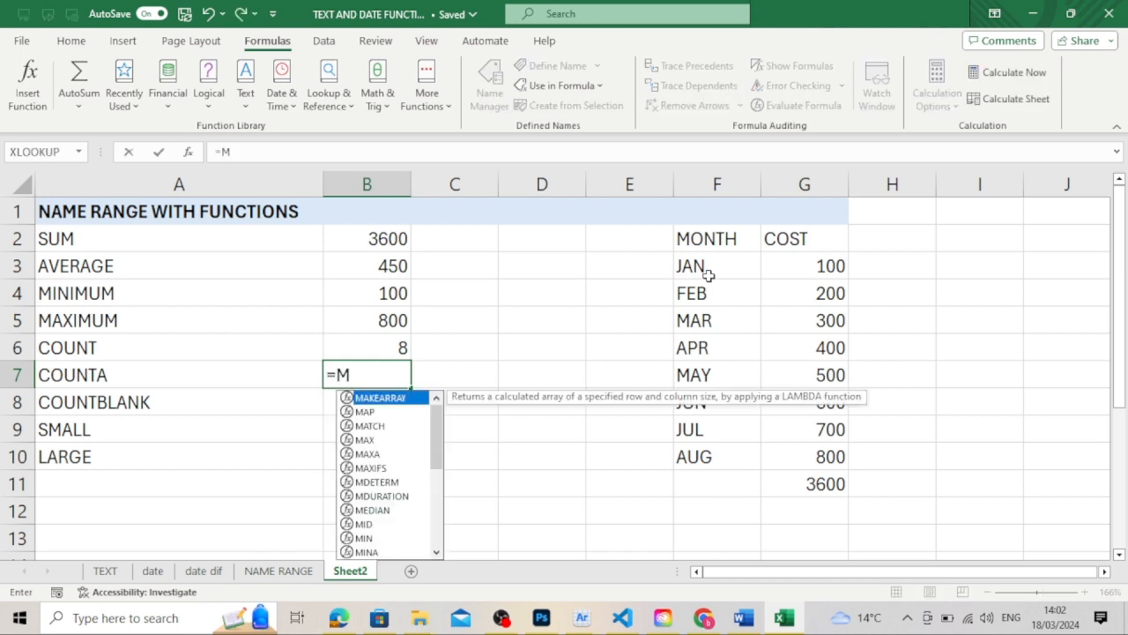
key("BackSpace")
key("BackSpace")
key("BackSpace")
key("BackSpace")
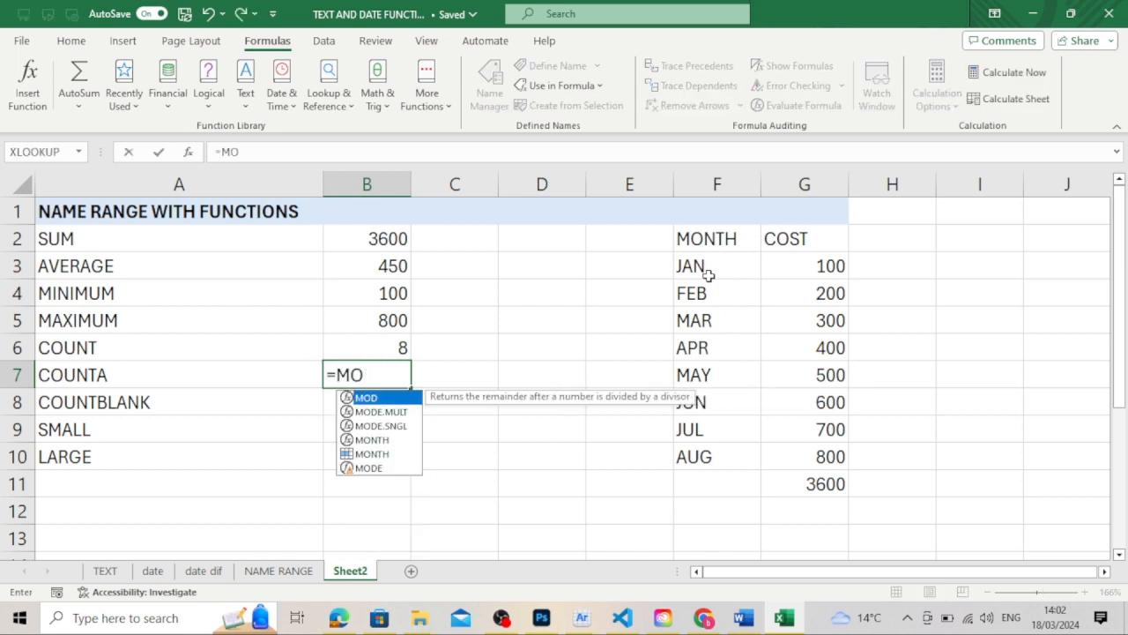
type("COUNT")
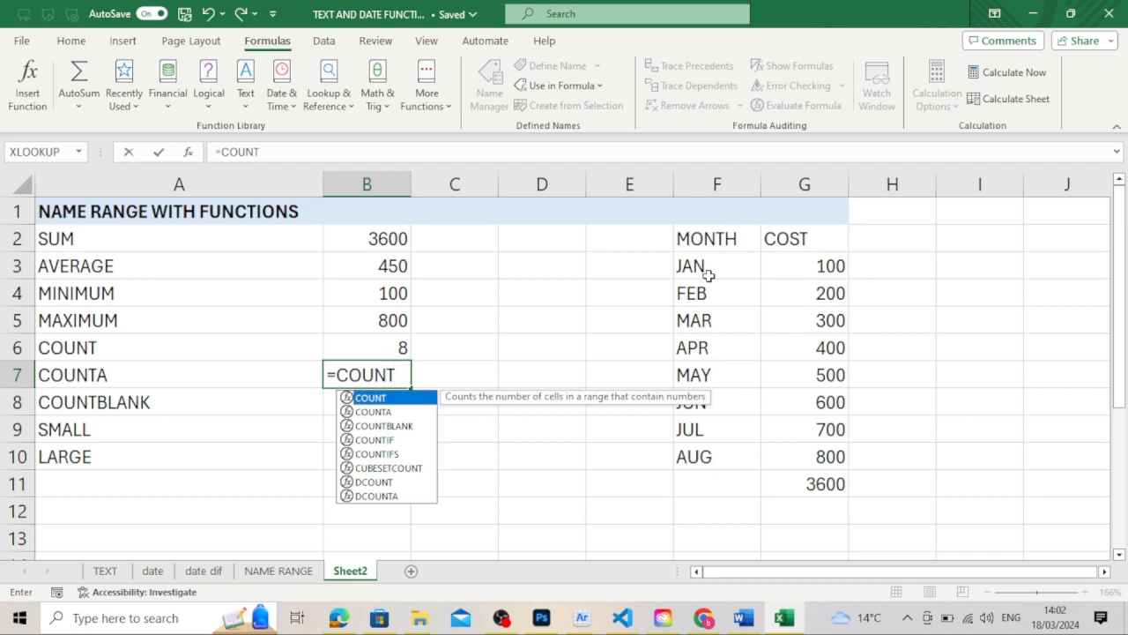
type("(")
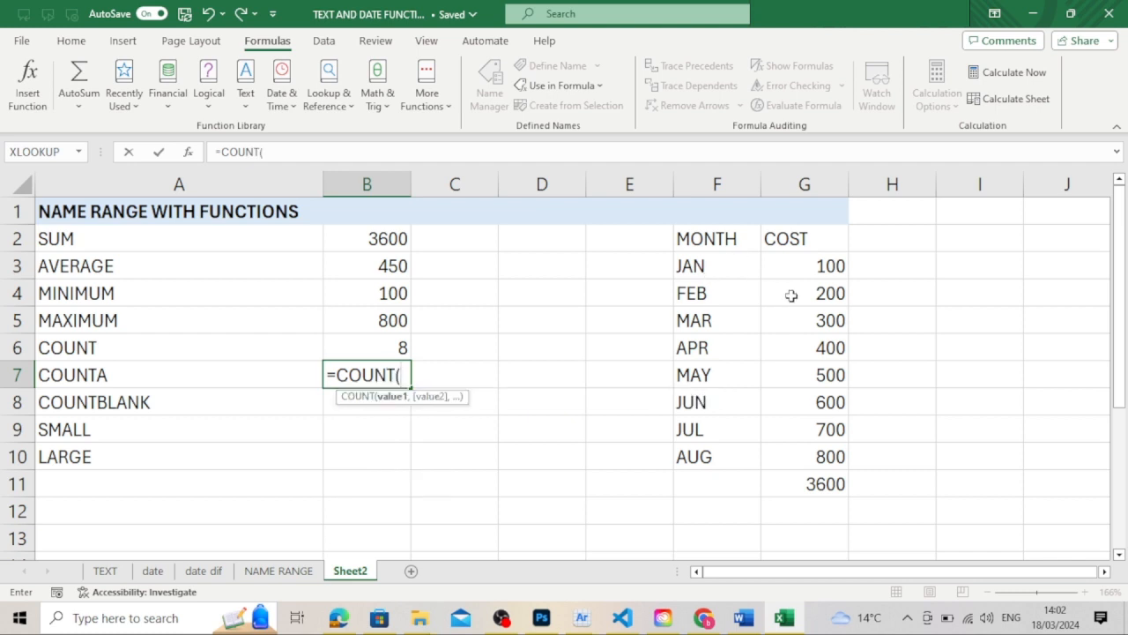
type("MONTH")
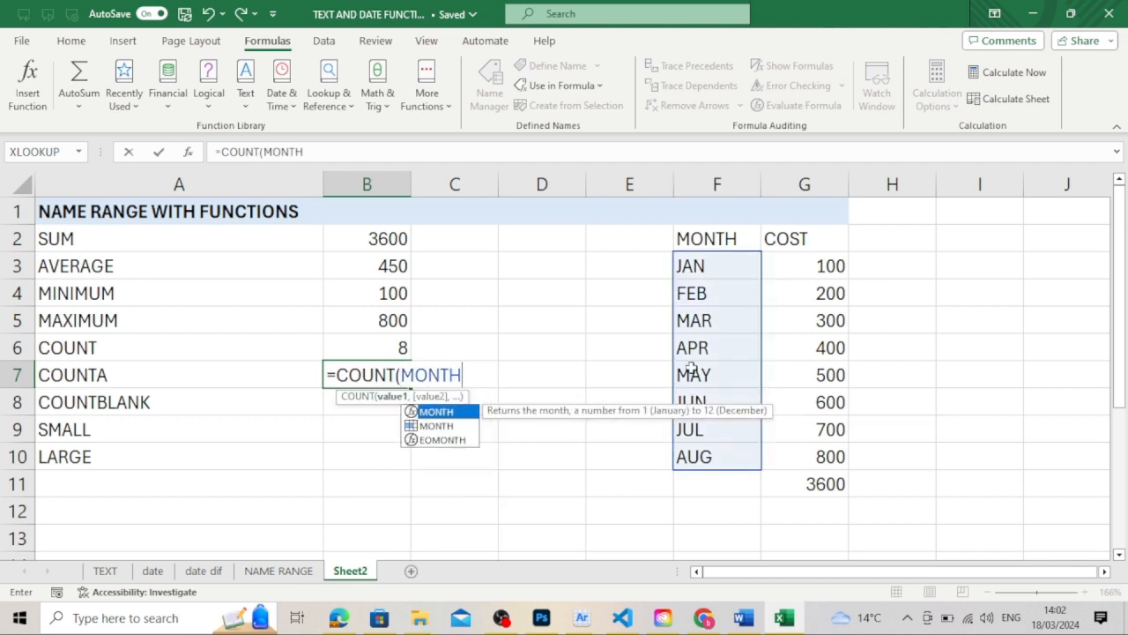
type(")")
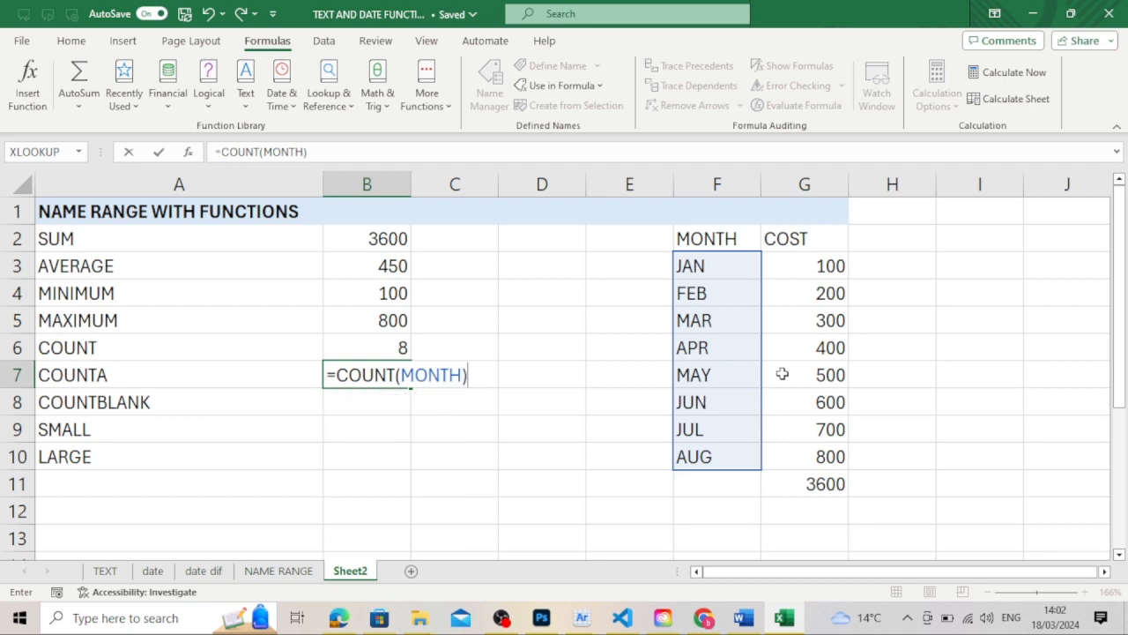
key("Return")
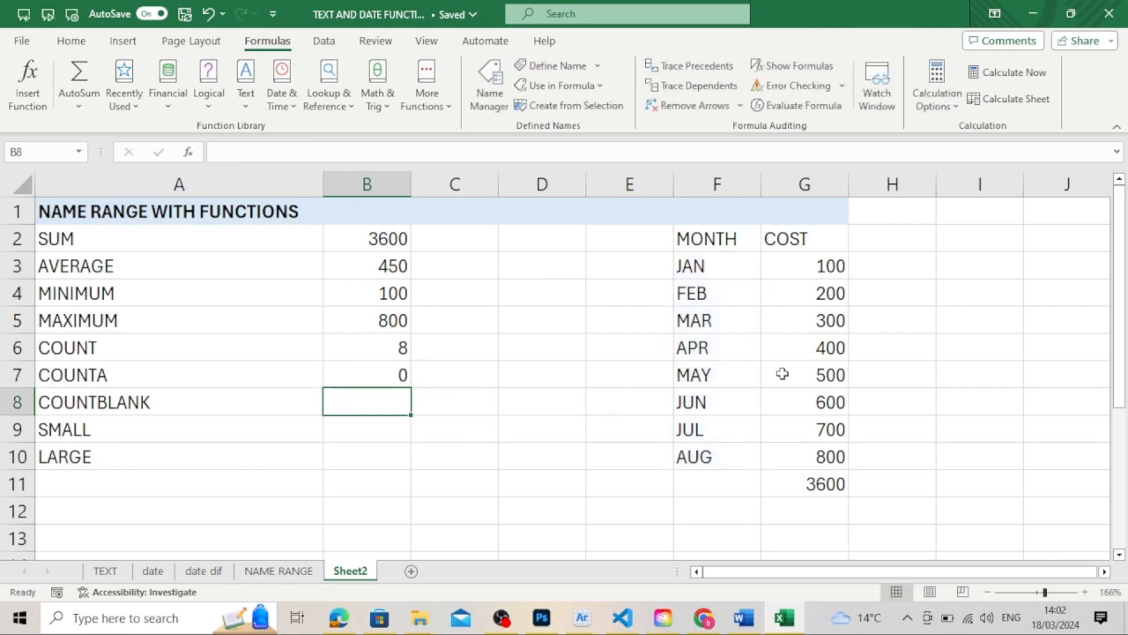
- Change the function in cell B7 to COUNTA, making the formula =COUNTA(MONTH)
left_click(400, 374)
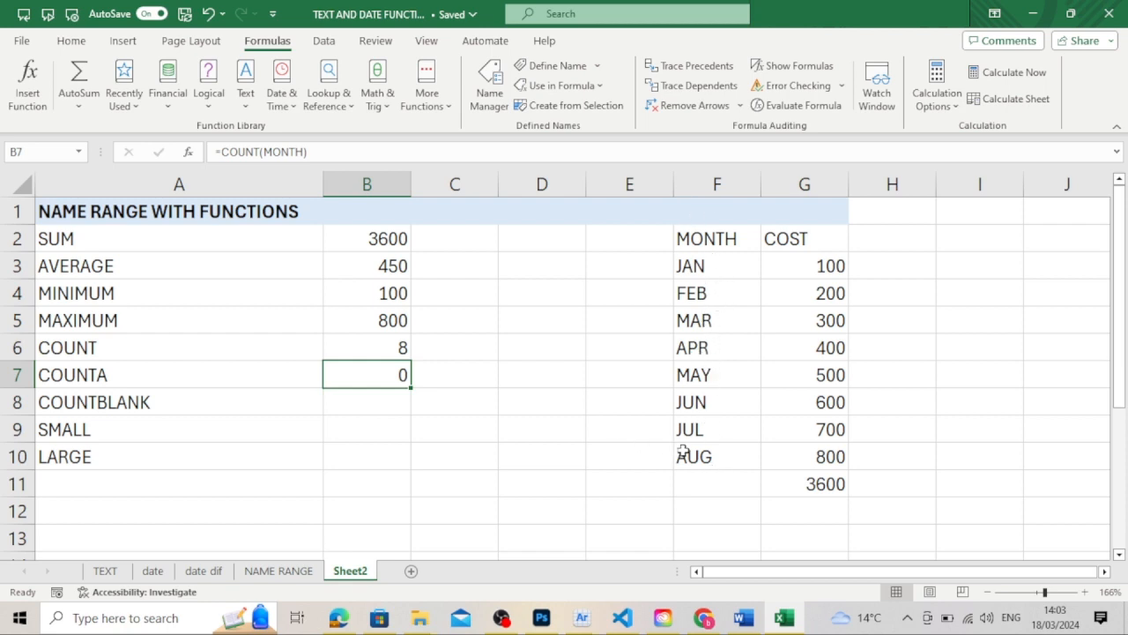
double_click(404, 377)
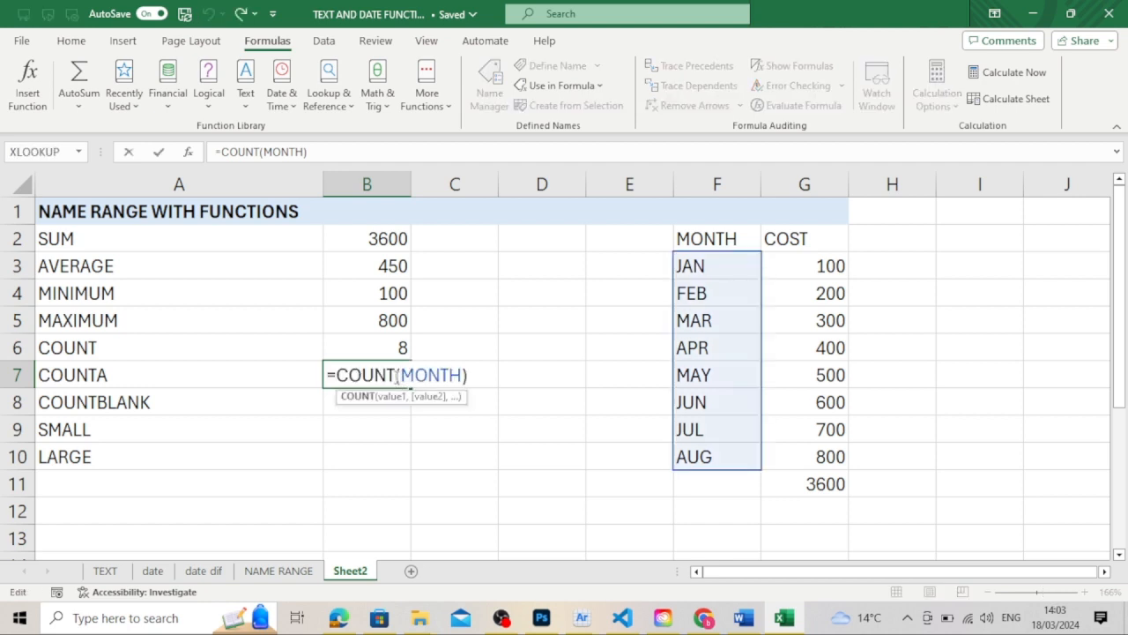
type("A")
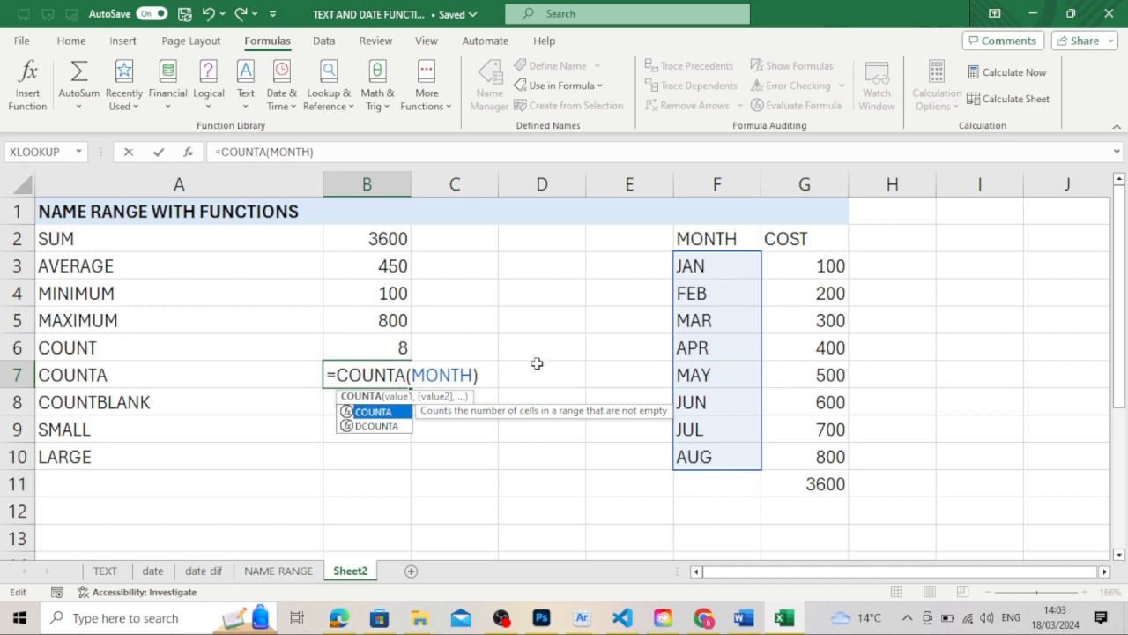
key("Return")
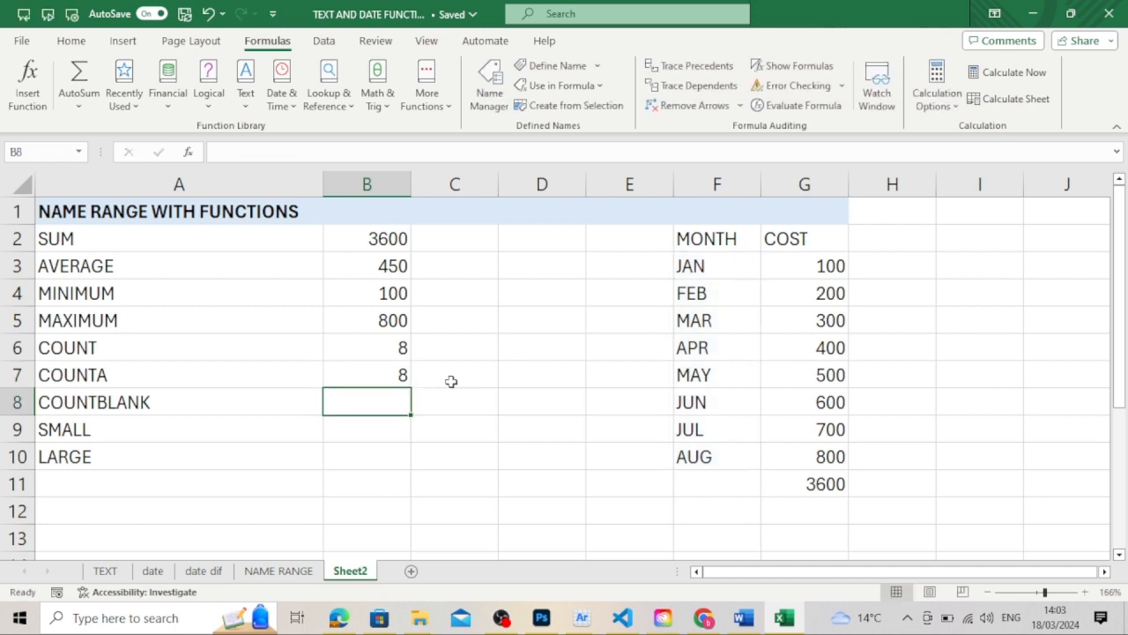
left_click(387, 379)
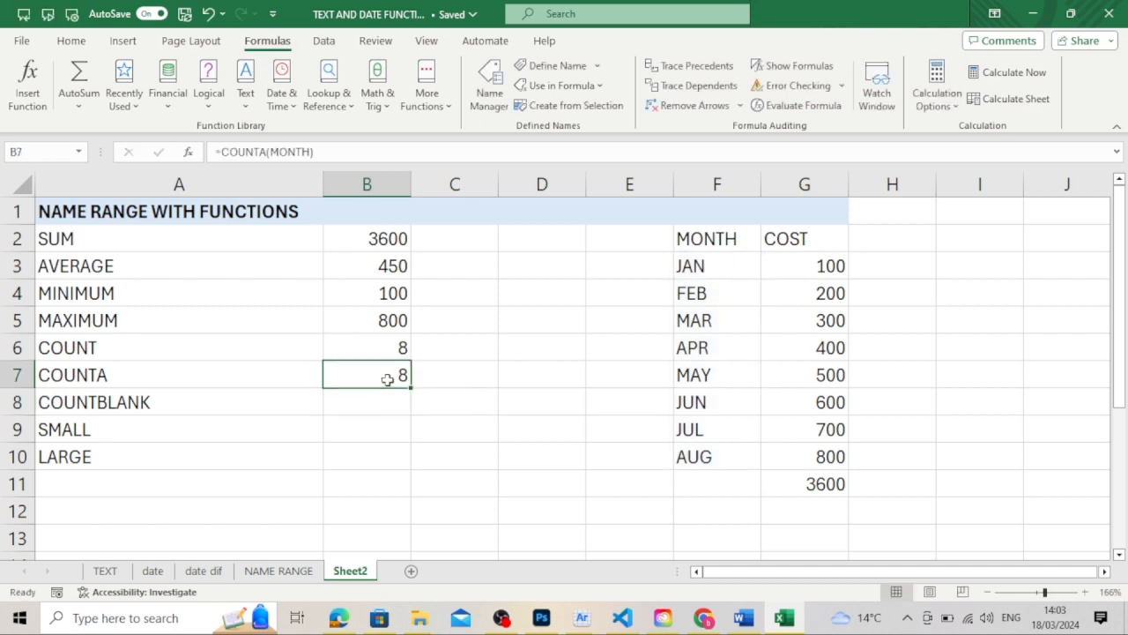
- Enter the formula =COUNTBLANK(MONTH) in cell B8 beside the COUNTBLANK label
left_click(381, 395)
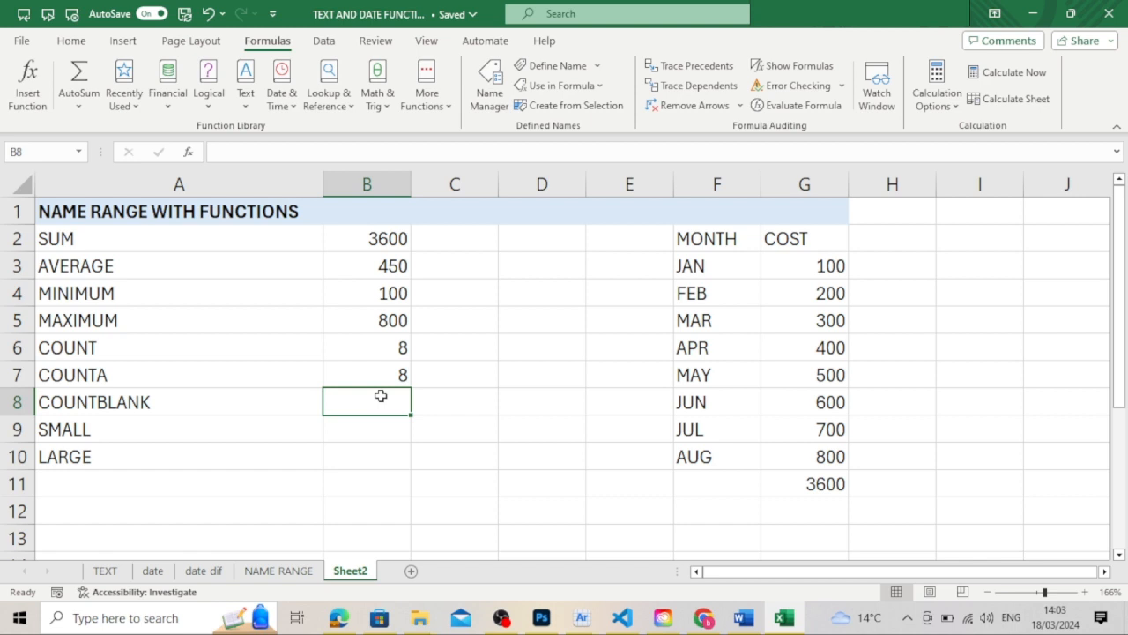
type("=COUNT")
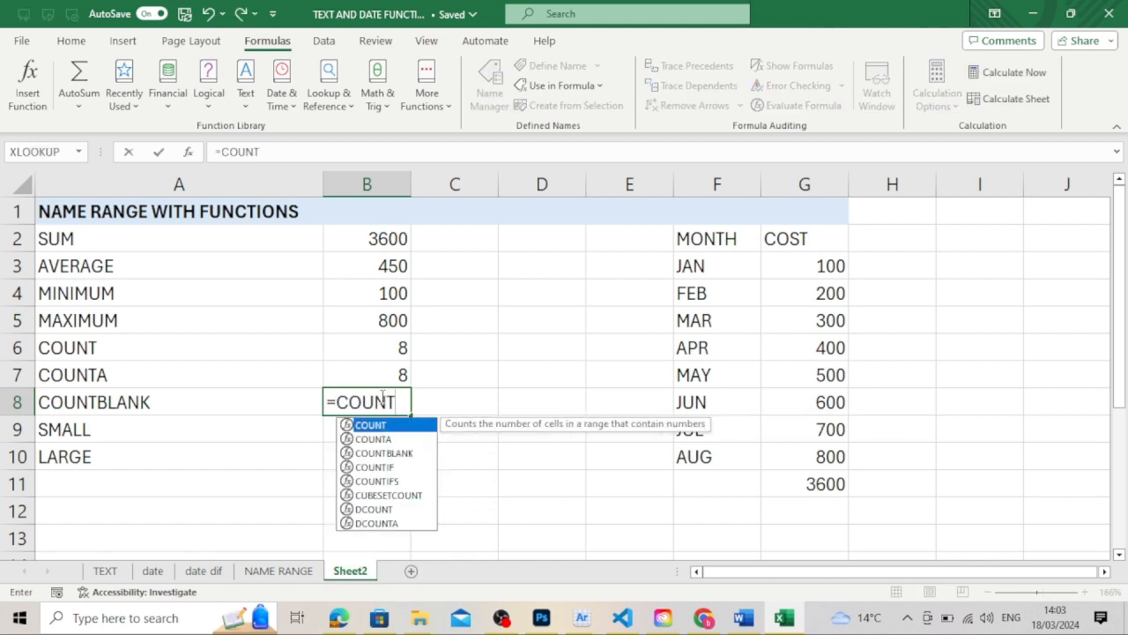
type("BANK")
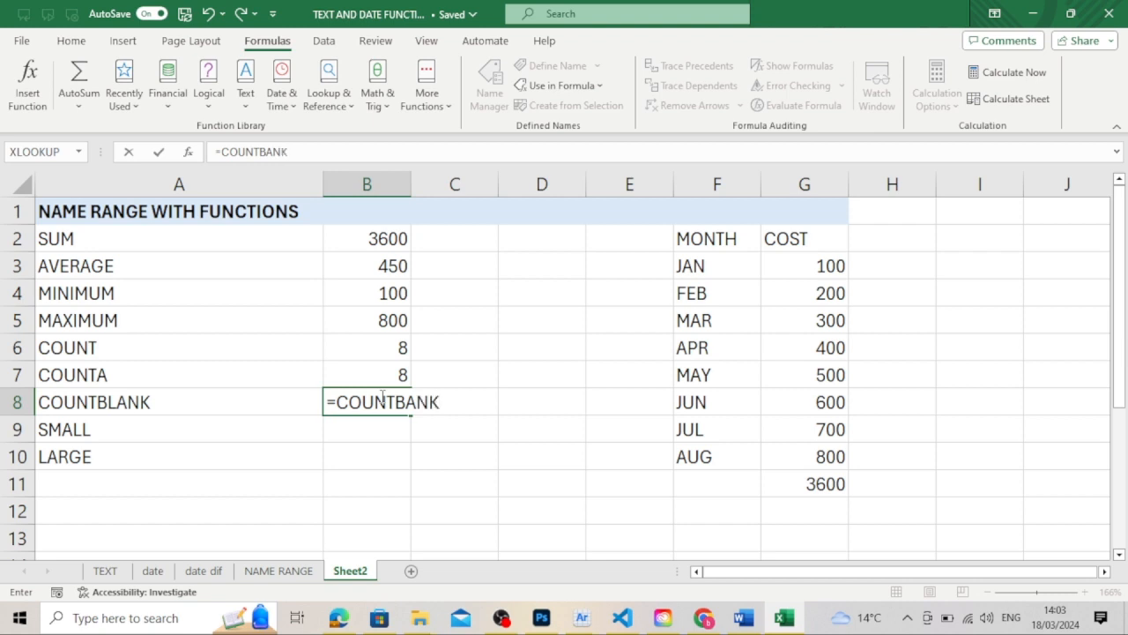
key("BackSpace")
key("BackSpace")
key("BackSpace")
key("BackSpace")
type("LANK")
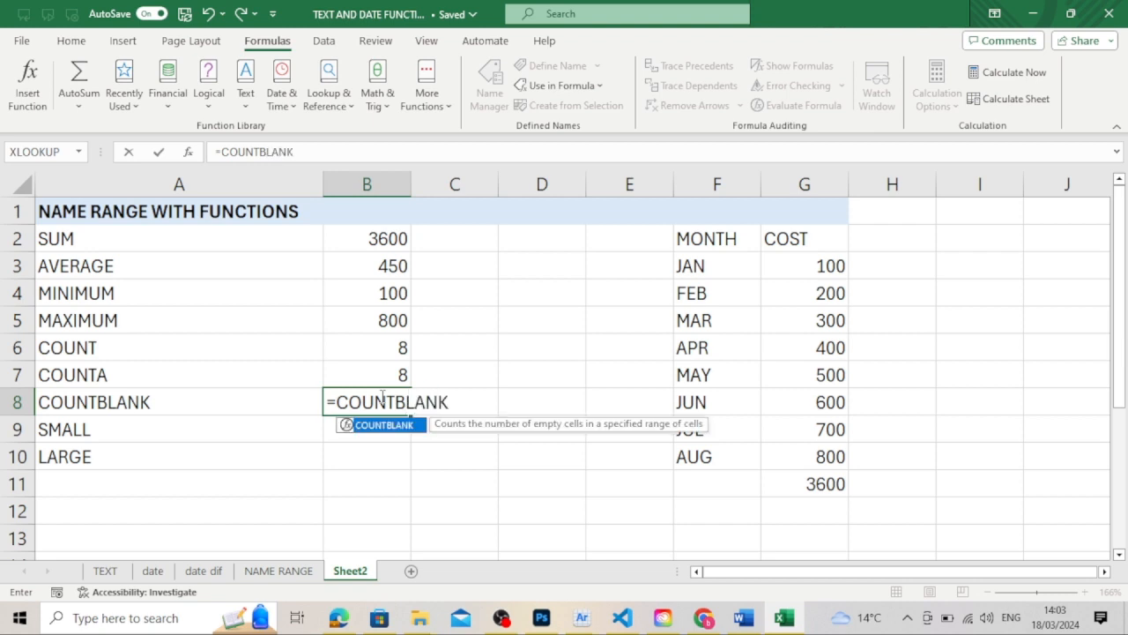
type("(MO")
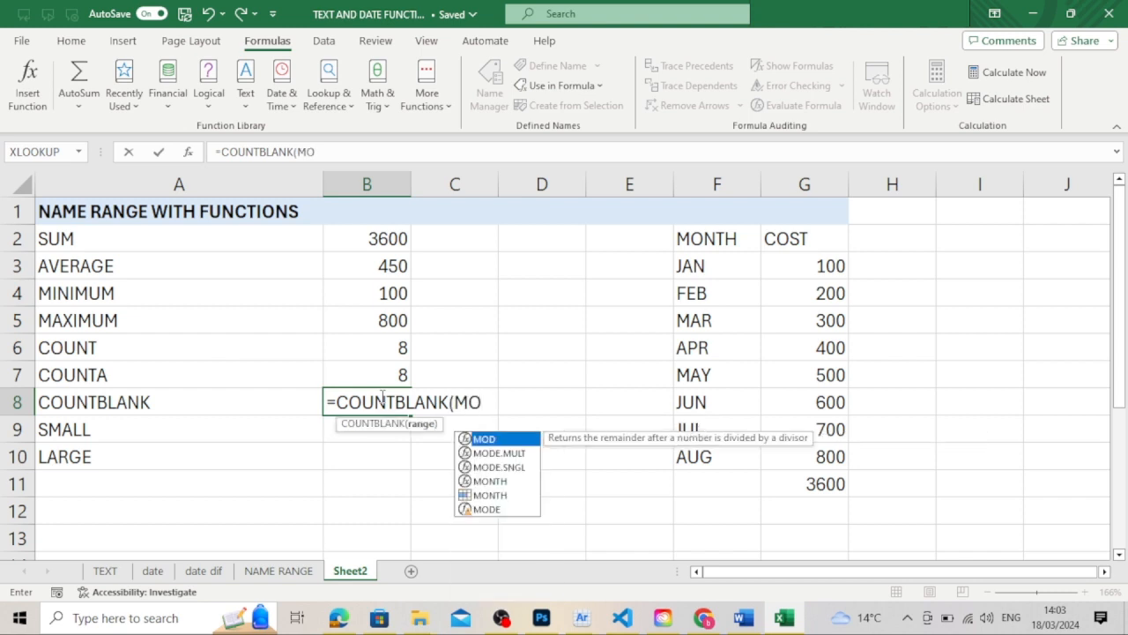
type("NTH)")
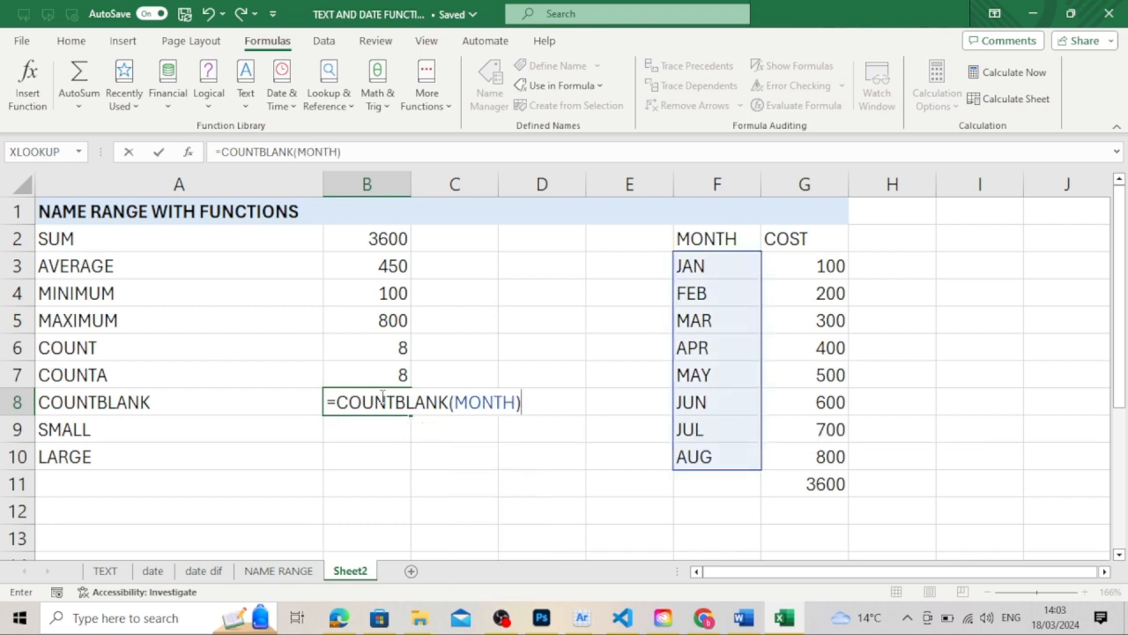
key("Return")
left_click(414, 407)
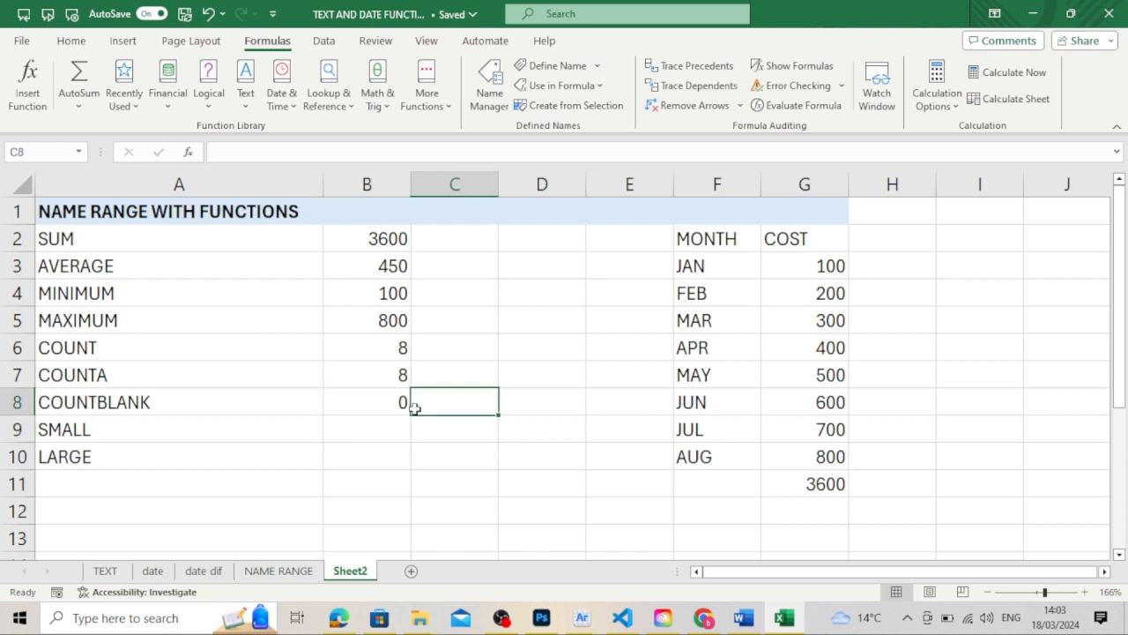
left_click(405, 405)
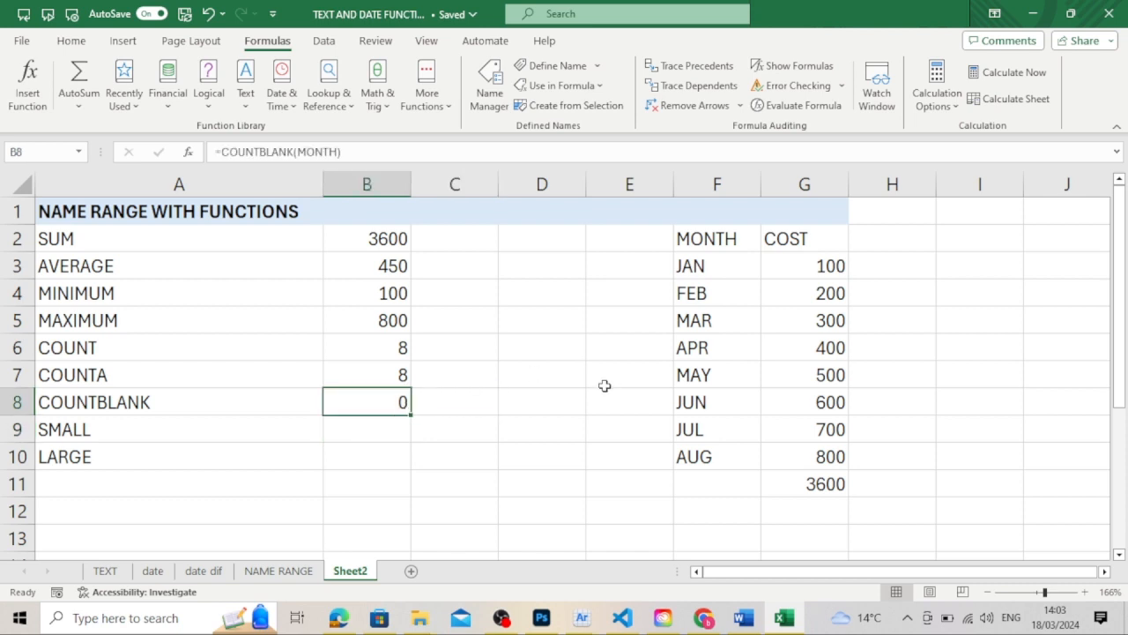
- Test the count formulas by clearing MAY in F7 and FEB in F4, and undo both deletions
left_click(710, 376)
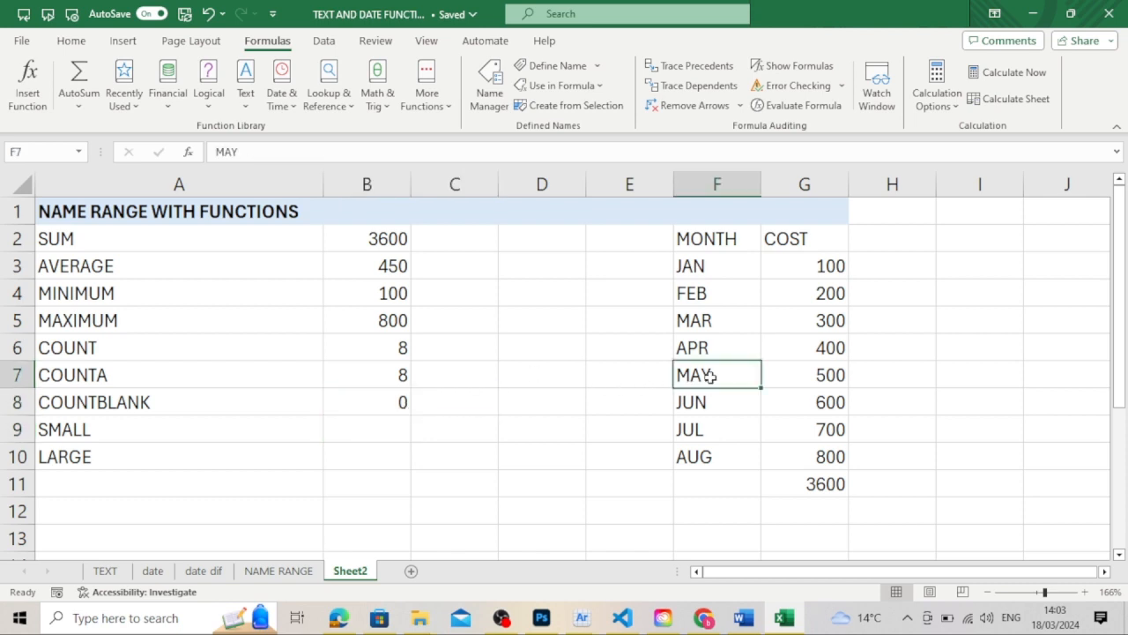
key("Delete")
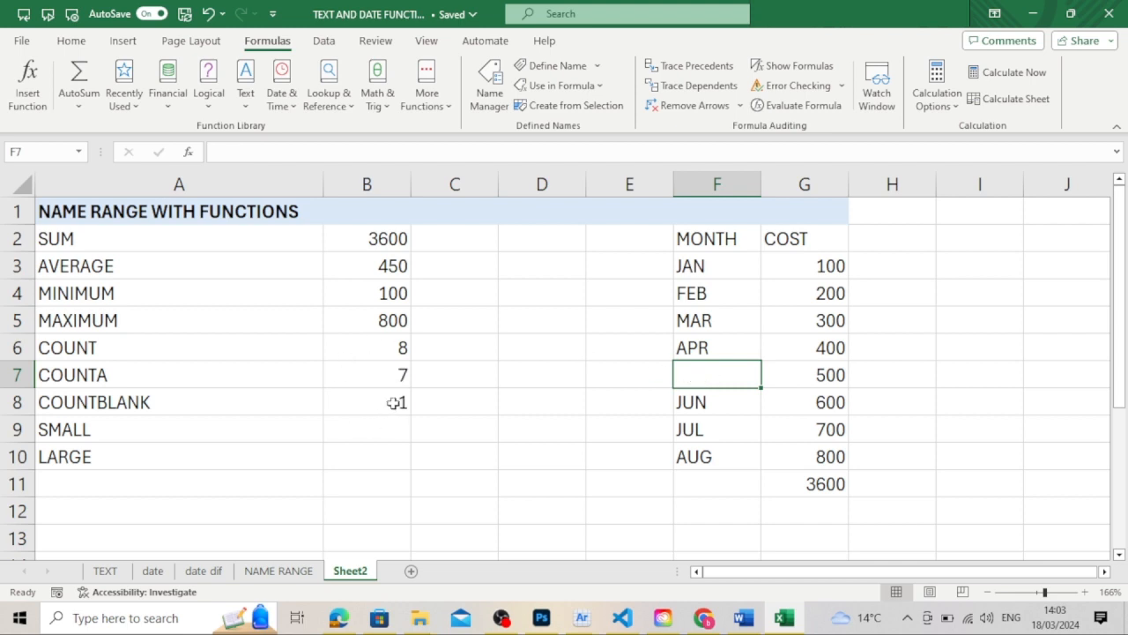
left_click(697, 298)
key("Delete")
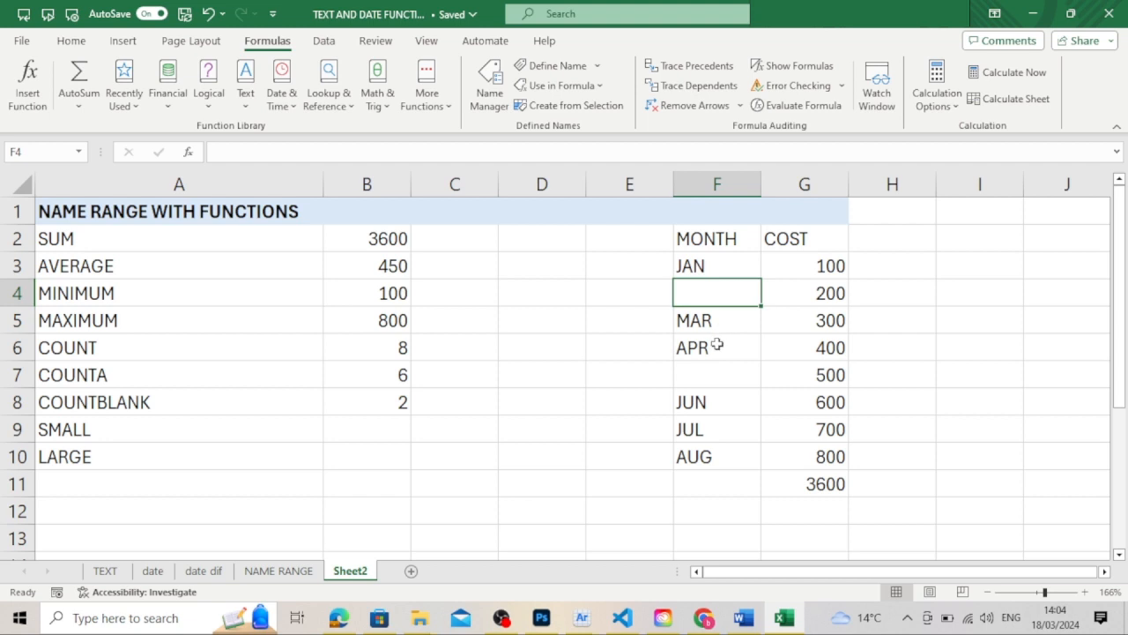
key("ctrl+z")
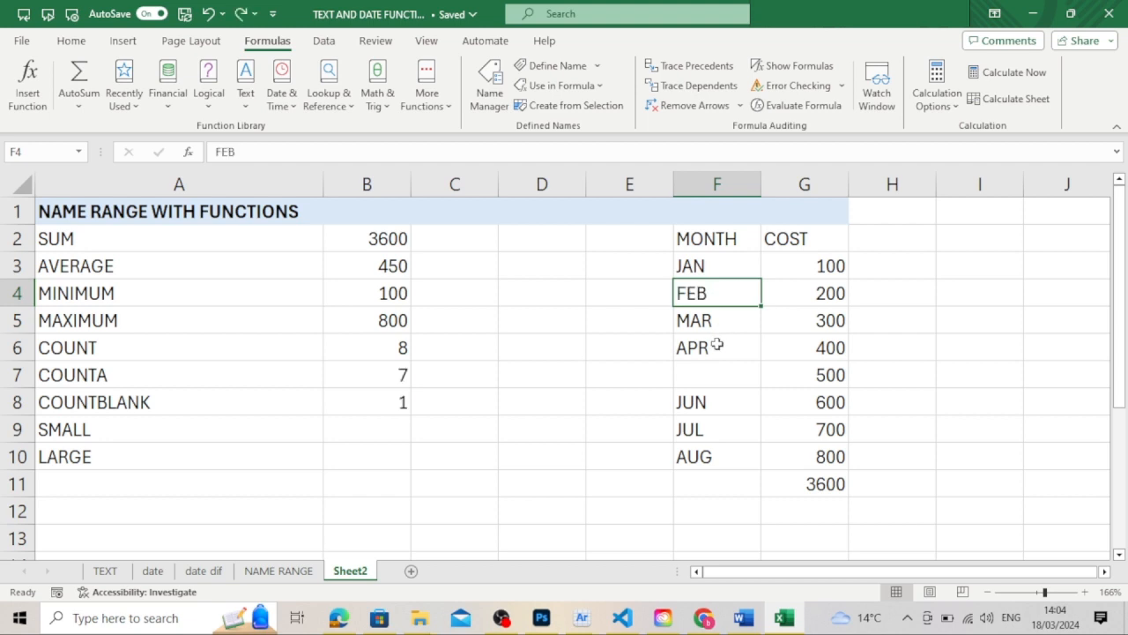
key("ctrl+z")
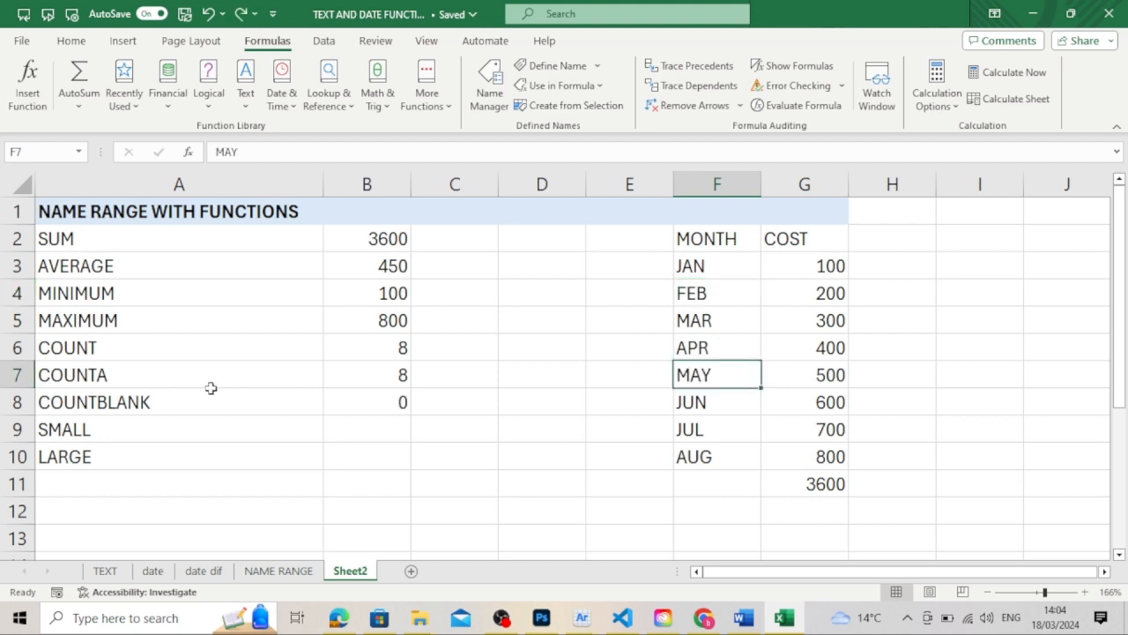
- Enter the formula =SMALL(COST,3) in cell B9 beside the SMALL label
left_click(336, 426)
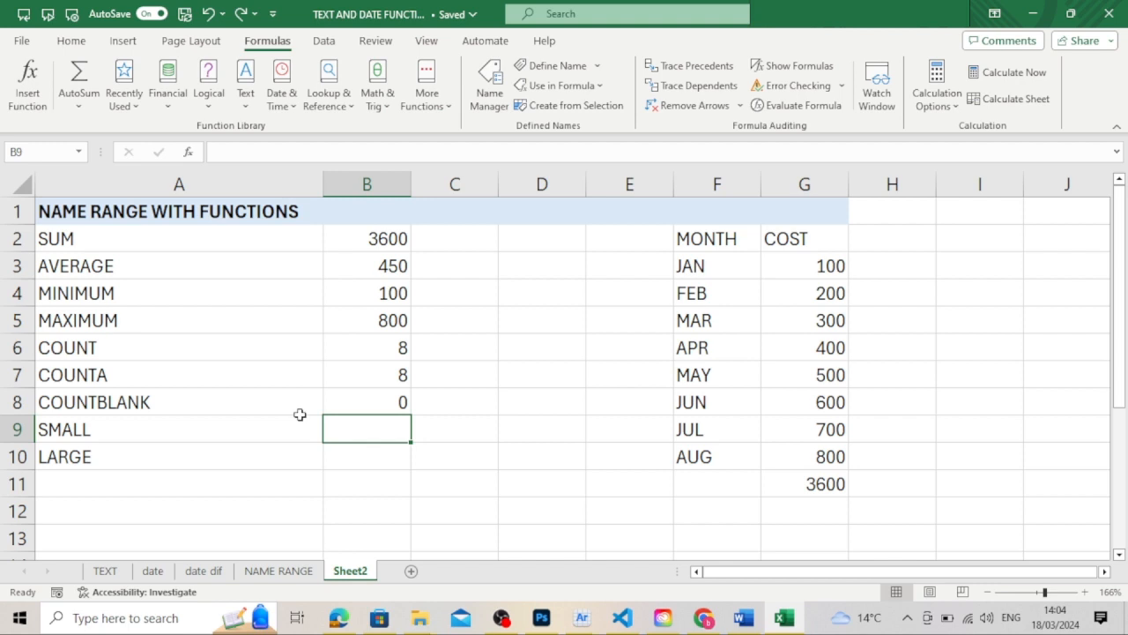
left_click(384, 302)
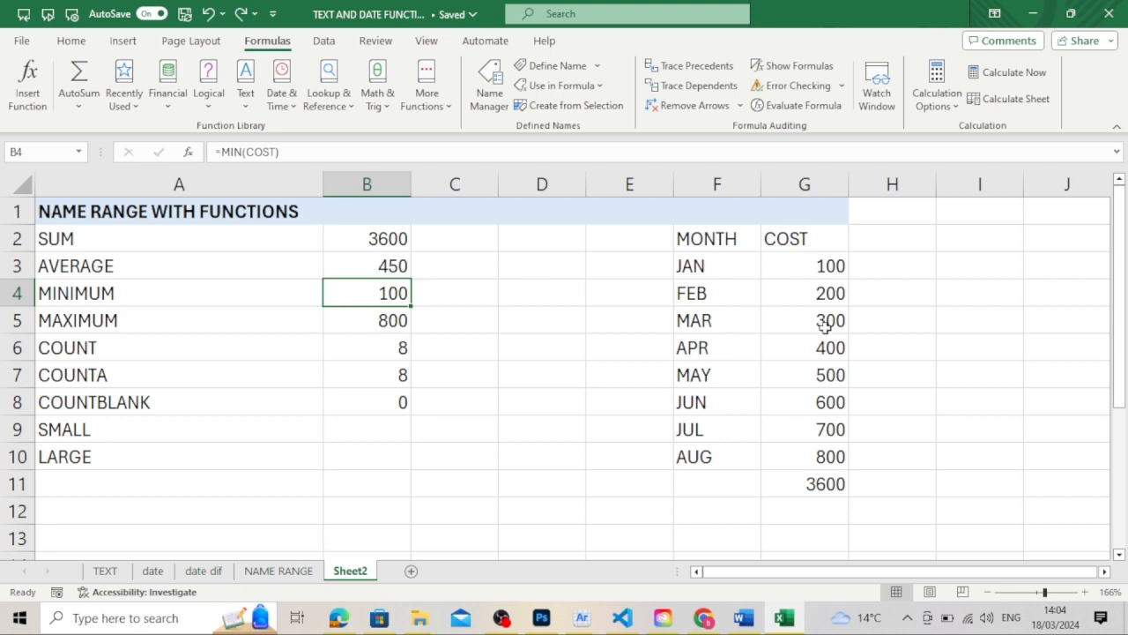
left_click(362, 427)
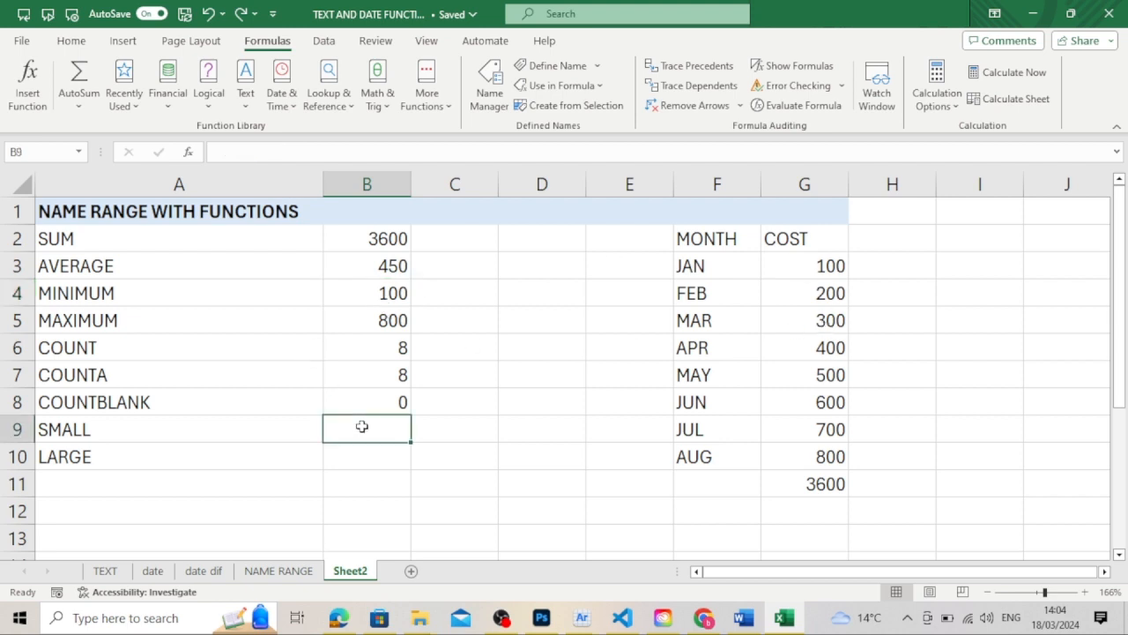
type("=SMAL")
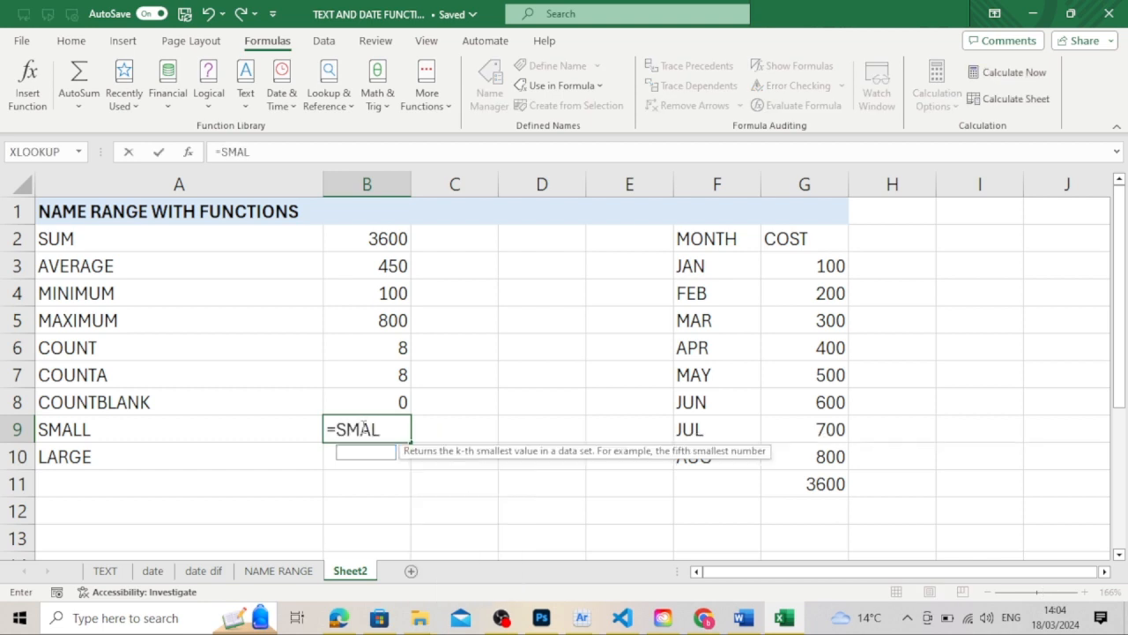
type("L(")
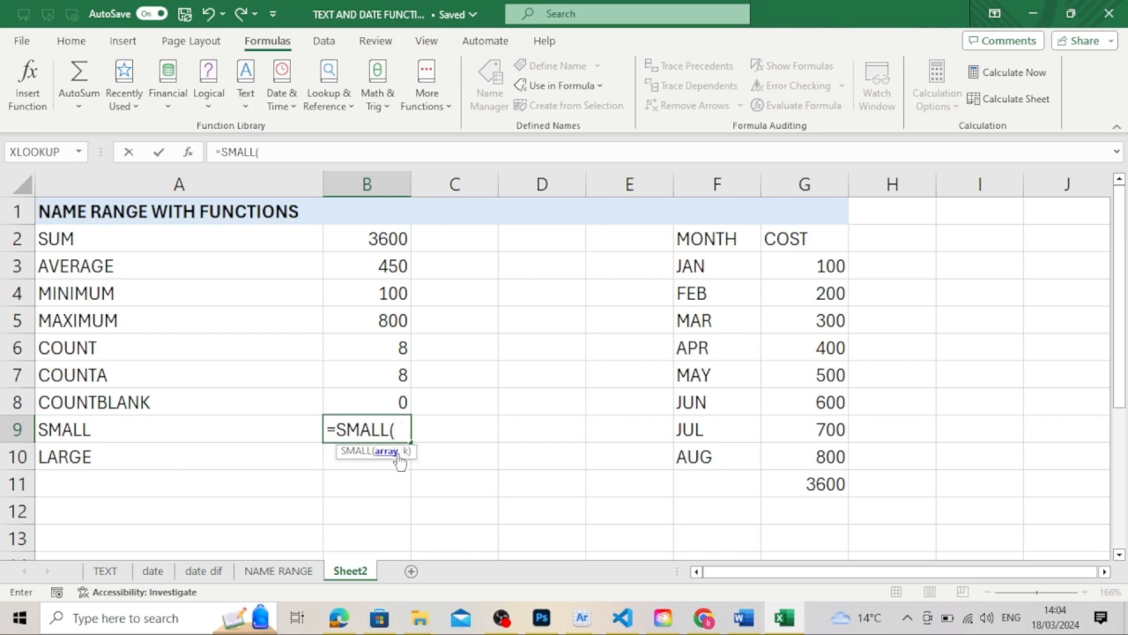
type("COST")
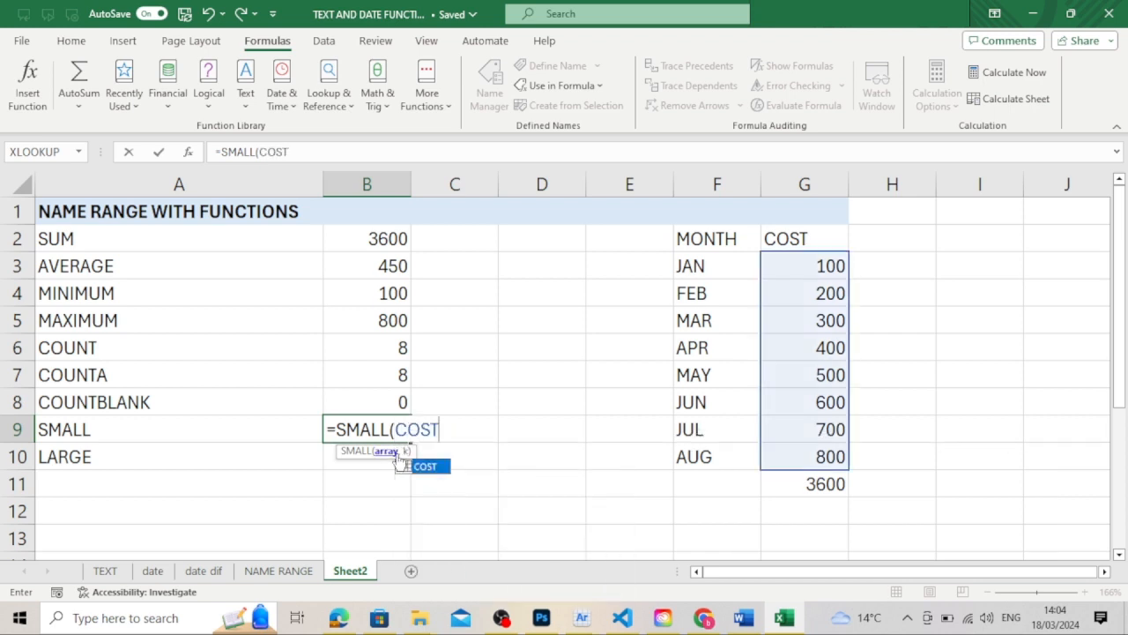
type(",3)")
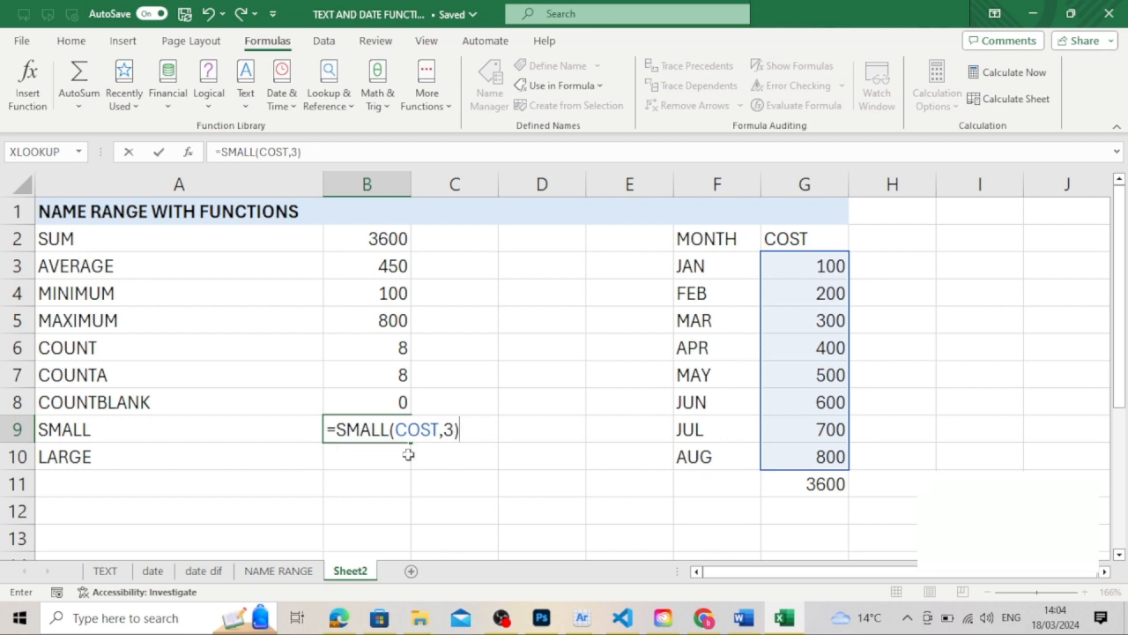
key("Return")
left_click(393, 429)
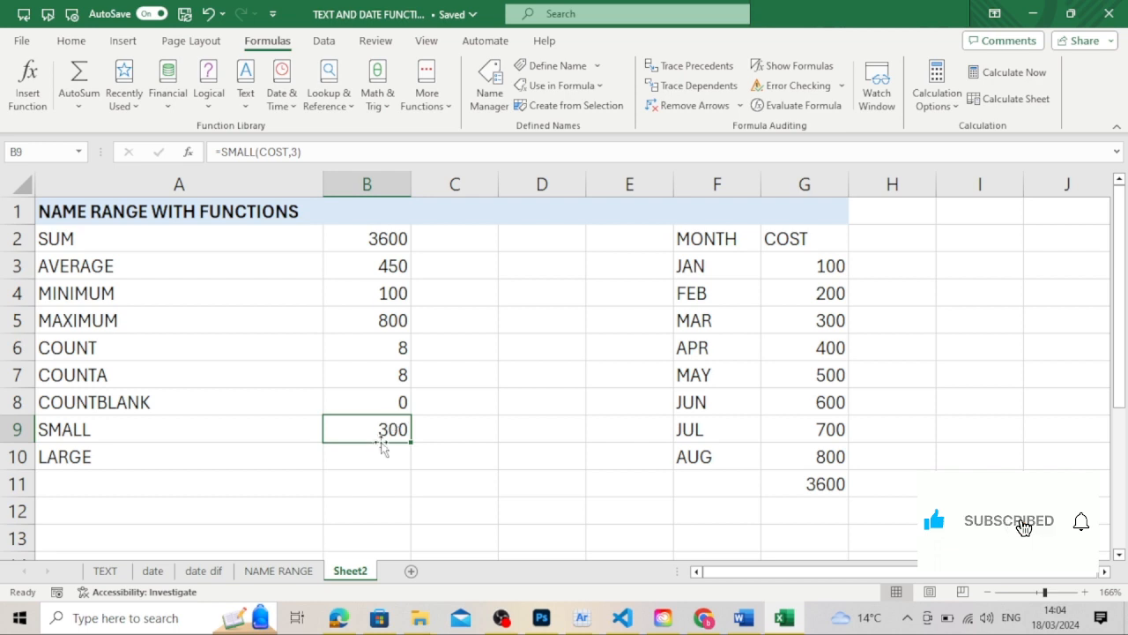
- Enter the formula =LARGE(COST,3) in cell B10 beside the LARGE label
left_click(372, 450)
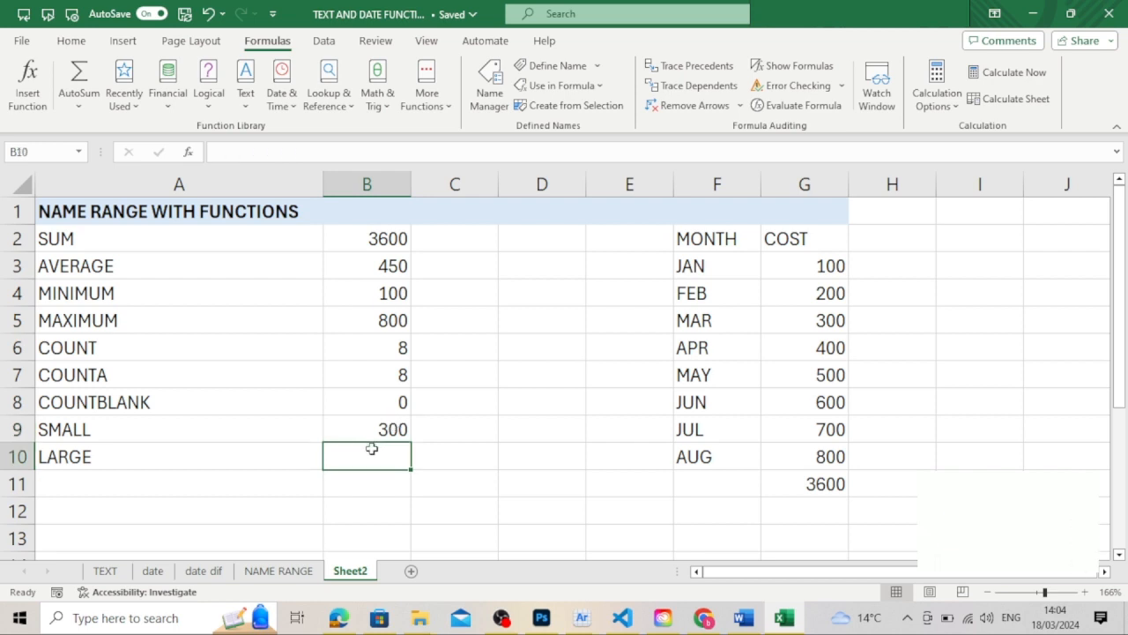
type("=")
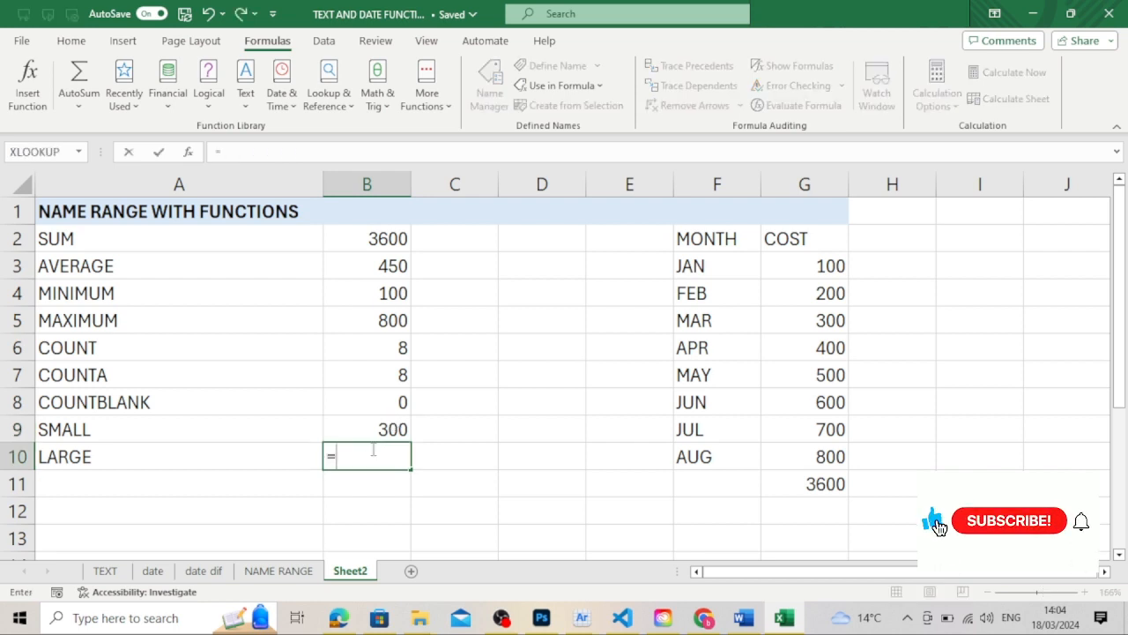
type("LARGE(")
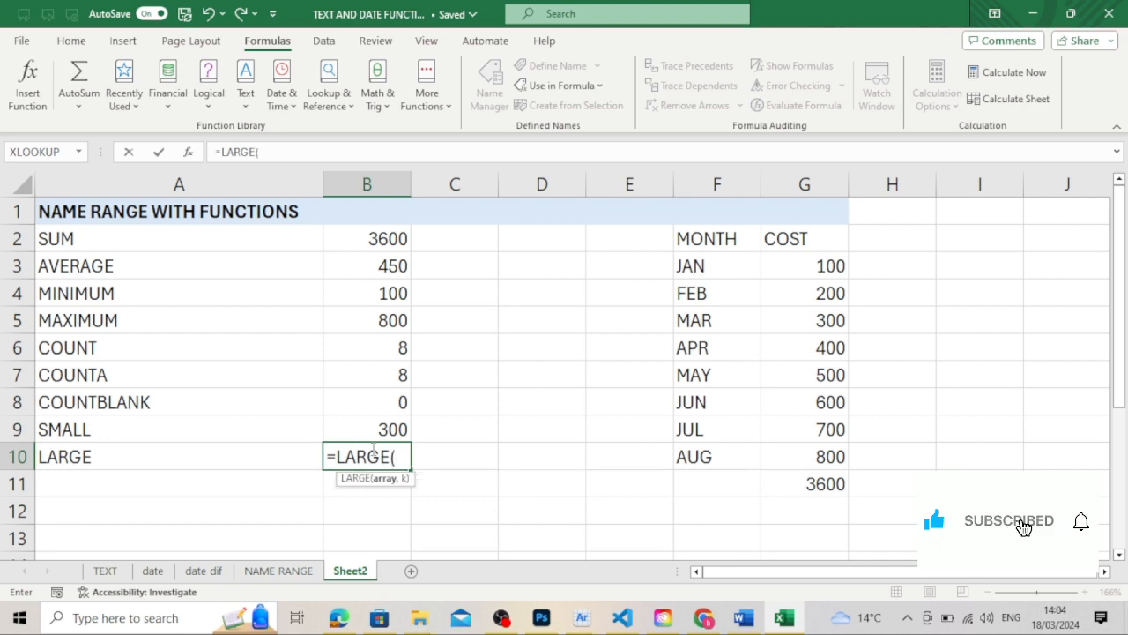
type("COST")
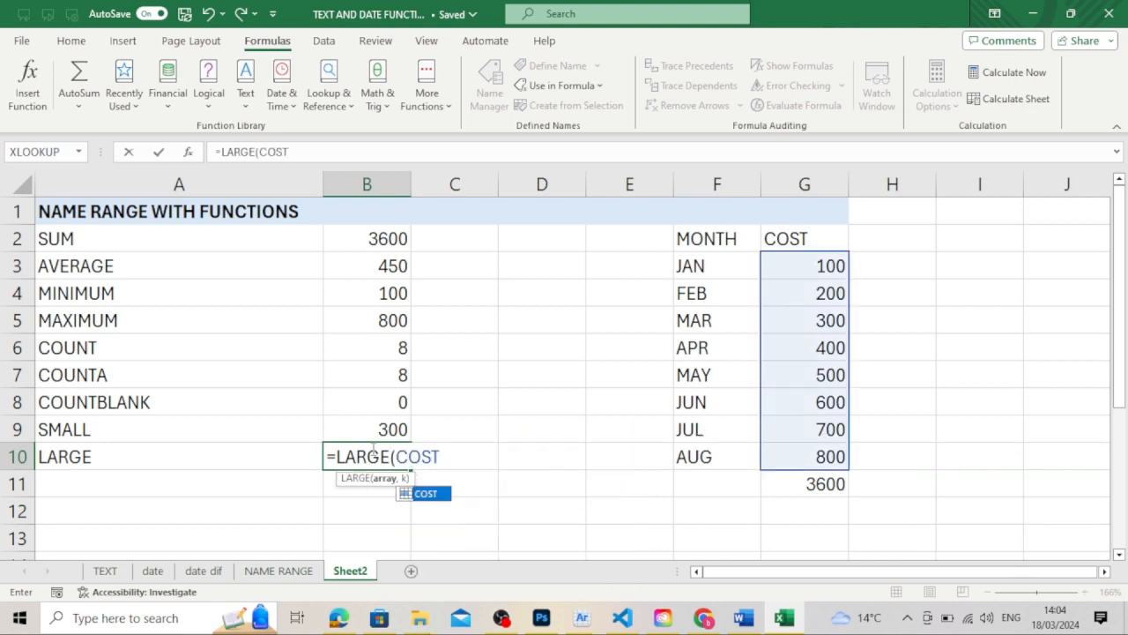
type(",")
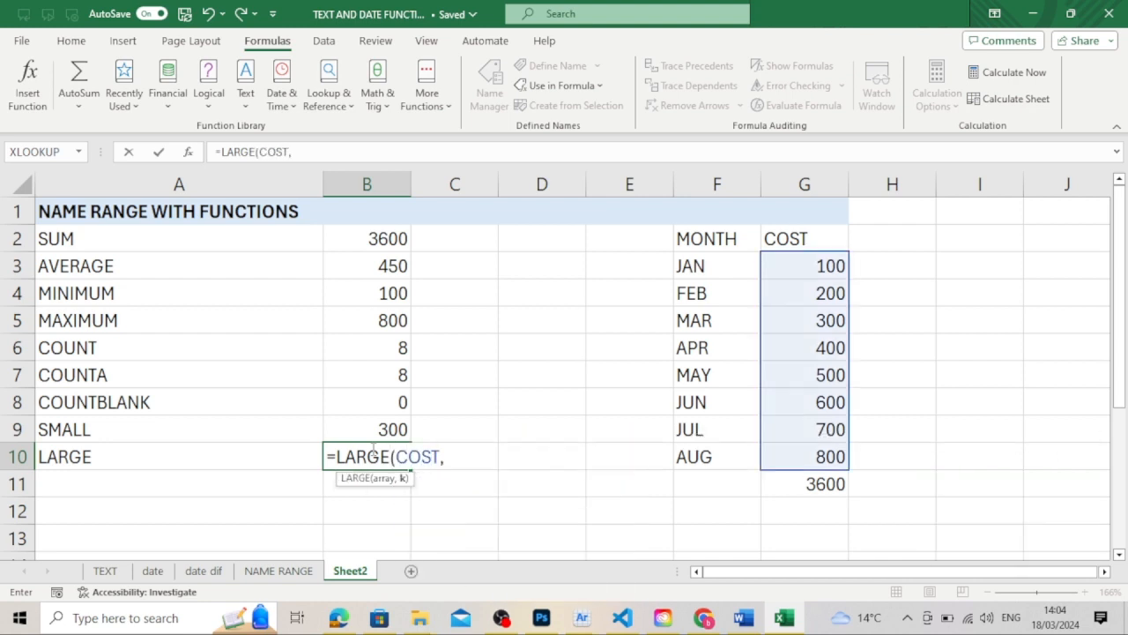
type("3)")
key("Return")
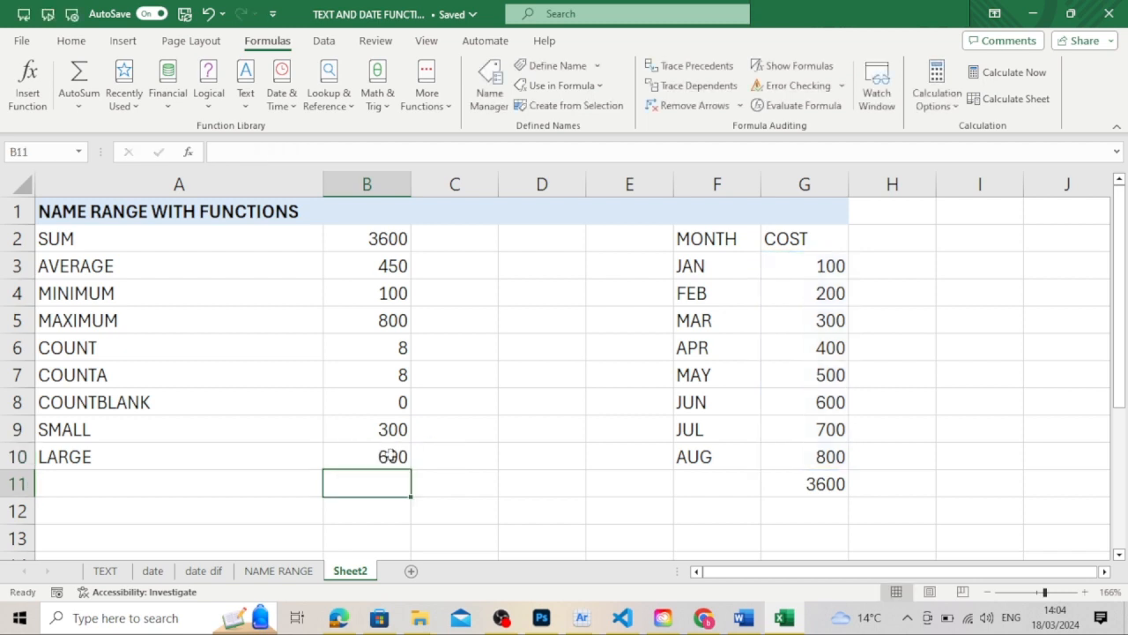